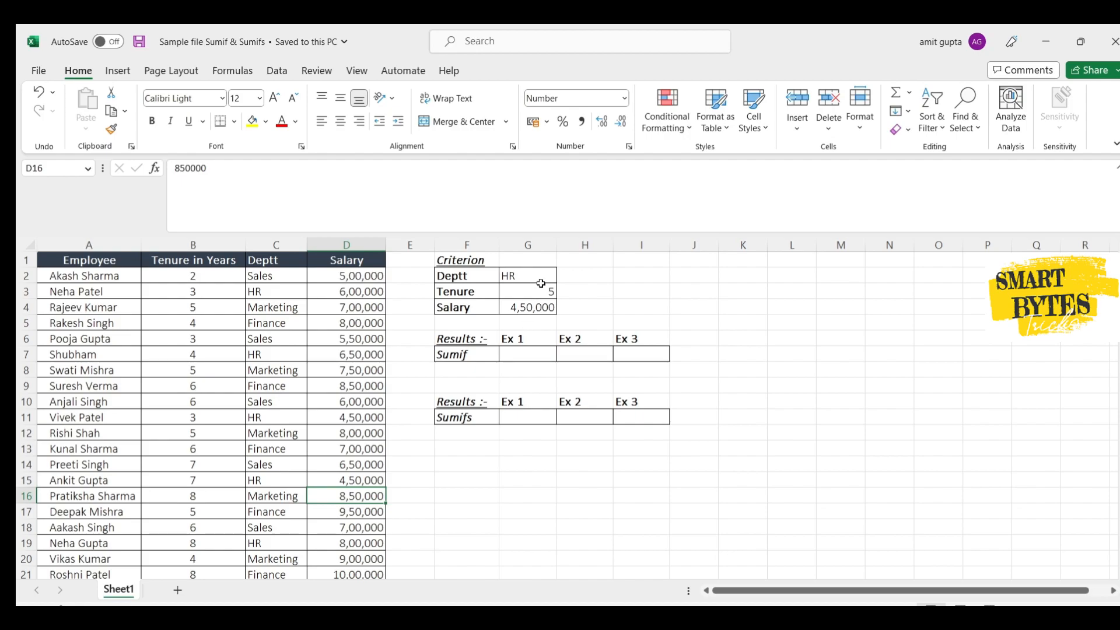
- Start a SUMIF formula in G7 using the department column $C$2:$C$21 as the absolute criteria range
click(541, 285)
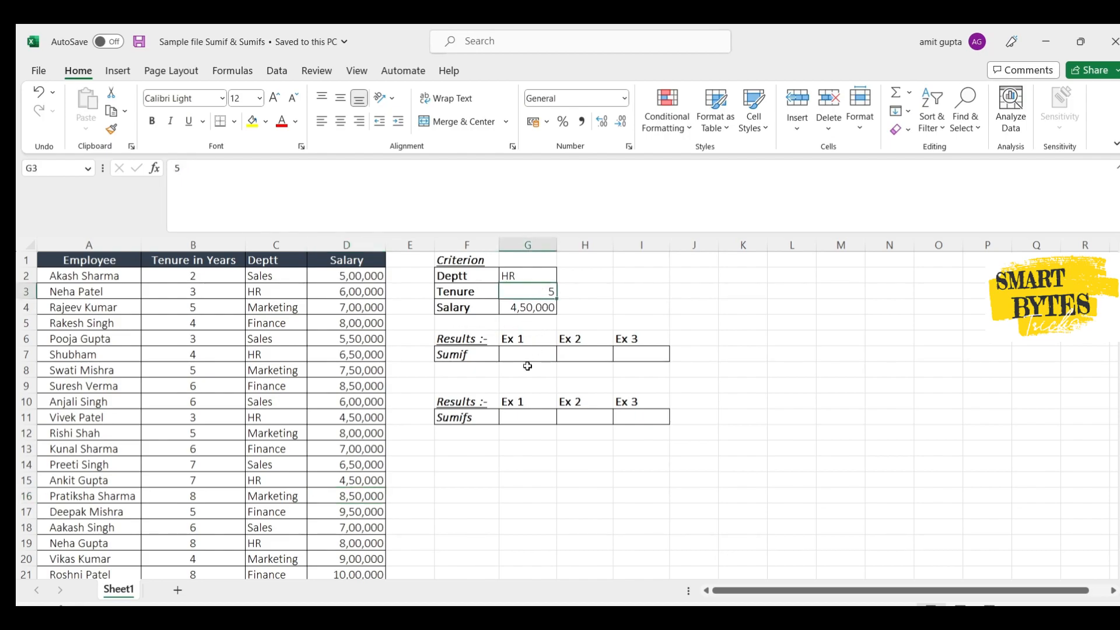
click(529, 358)
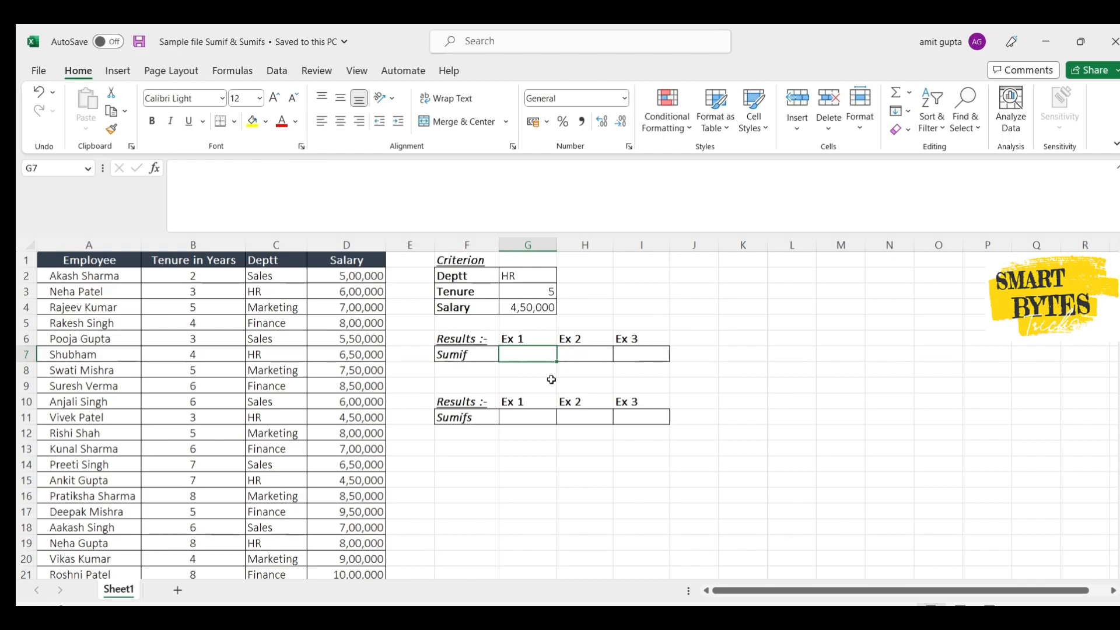
text(=)
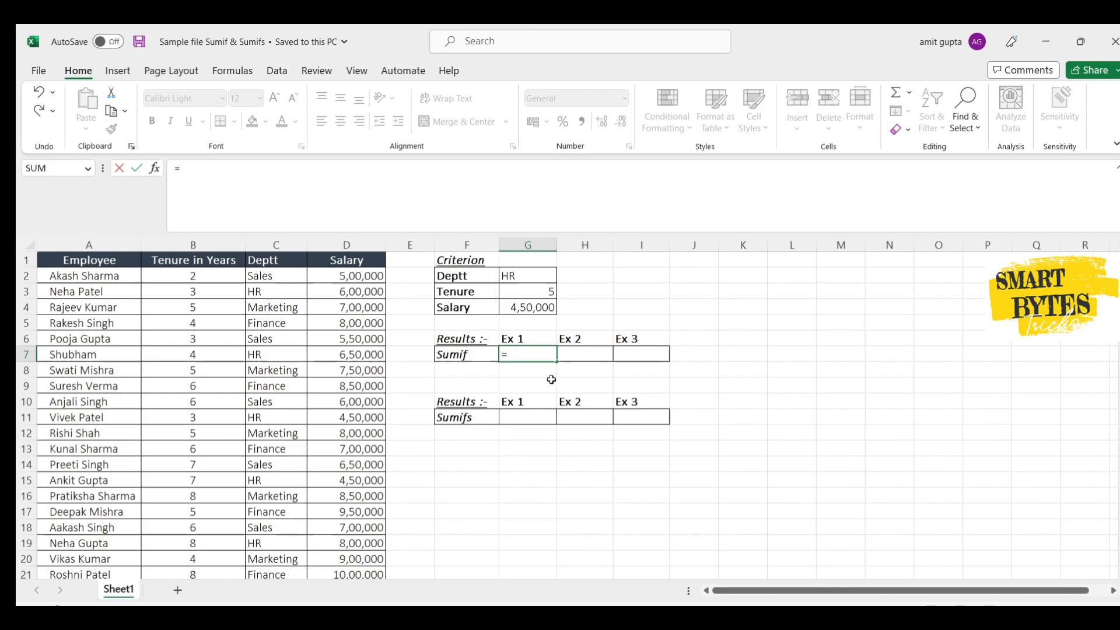
text(sum)
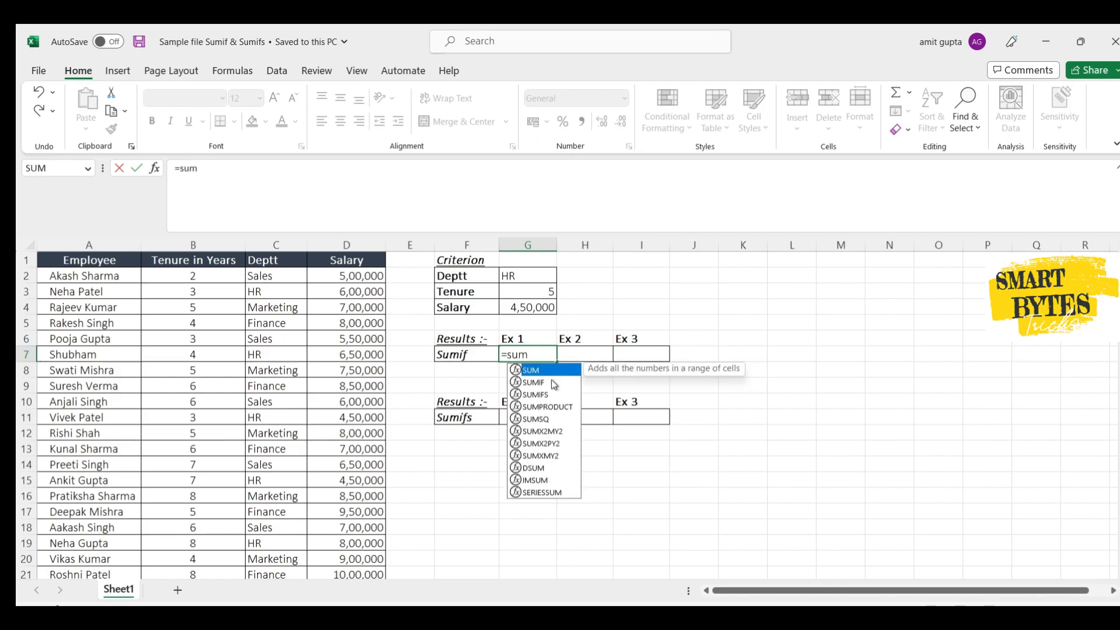
text(if)
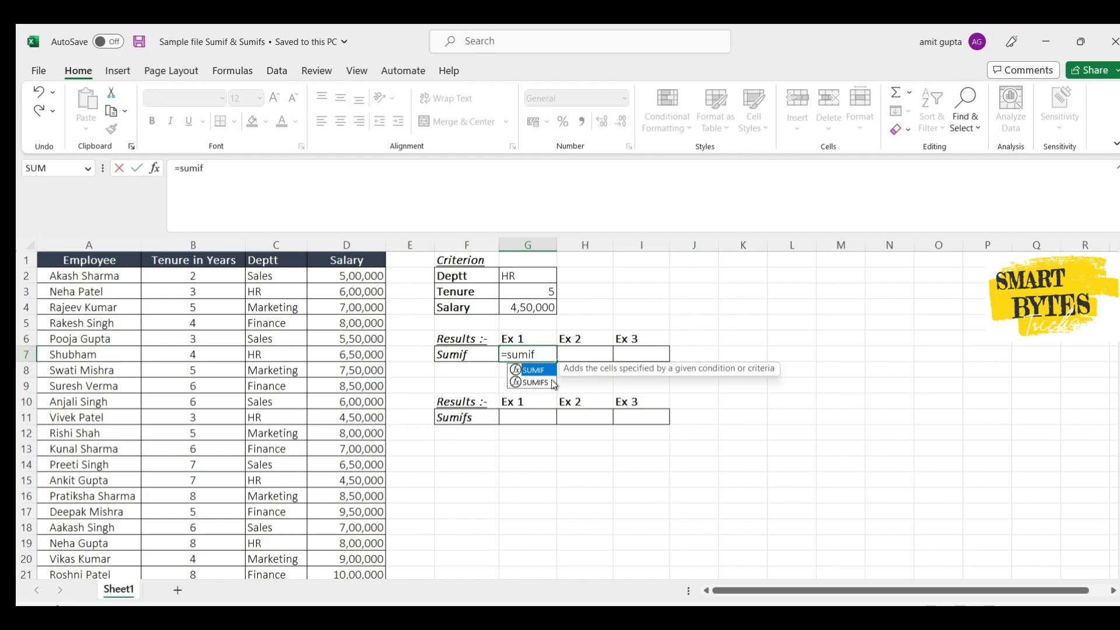
text(()
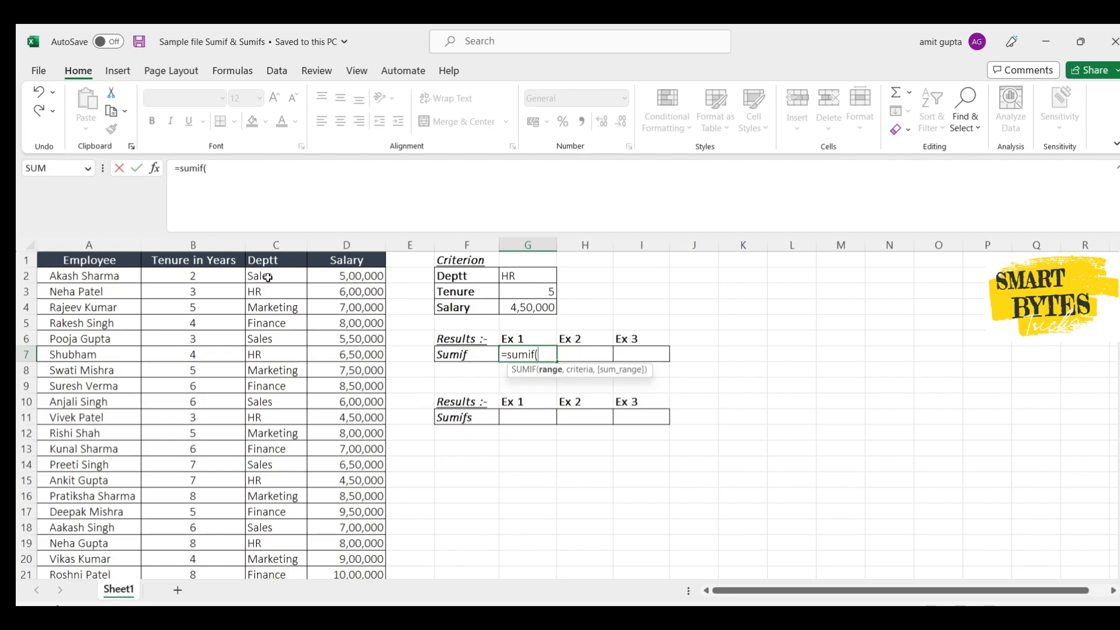
click(268, 278)
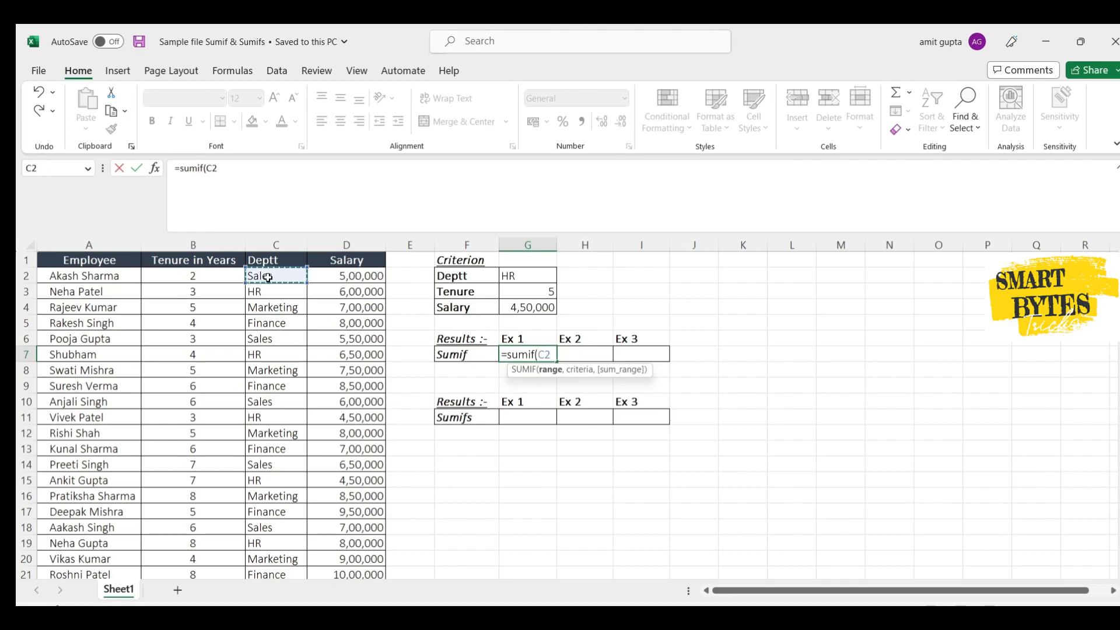
key(ctrl+shift+Down)
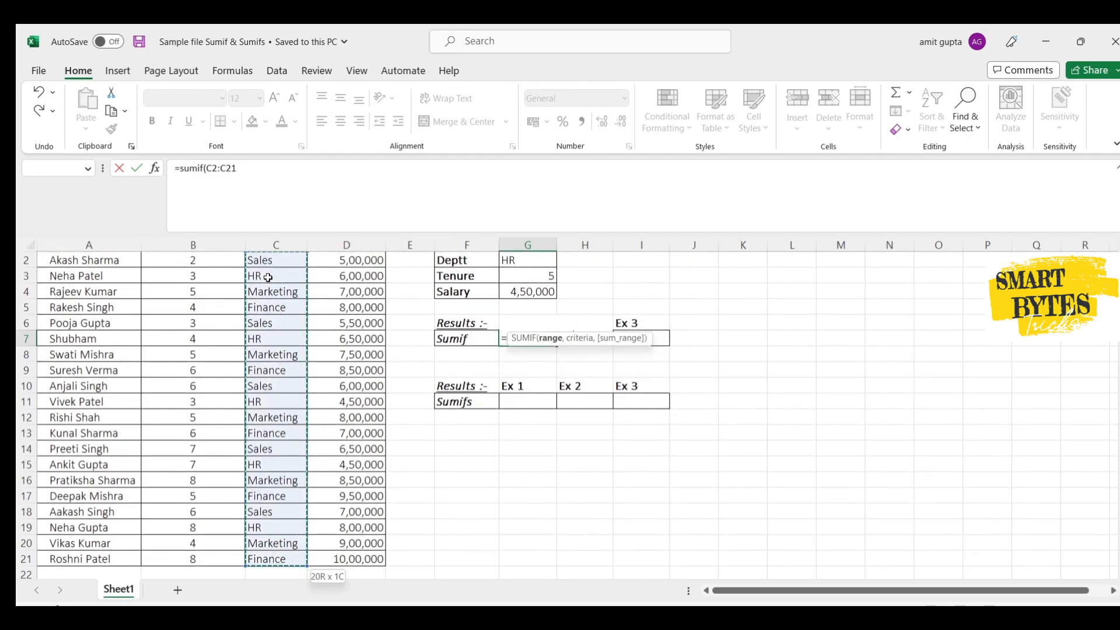
key(F4)
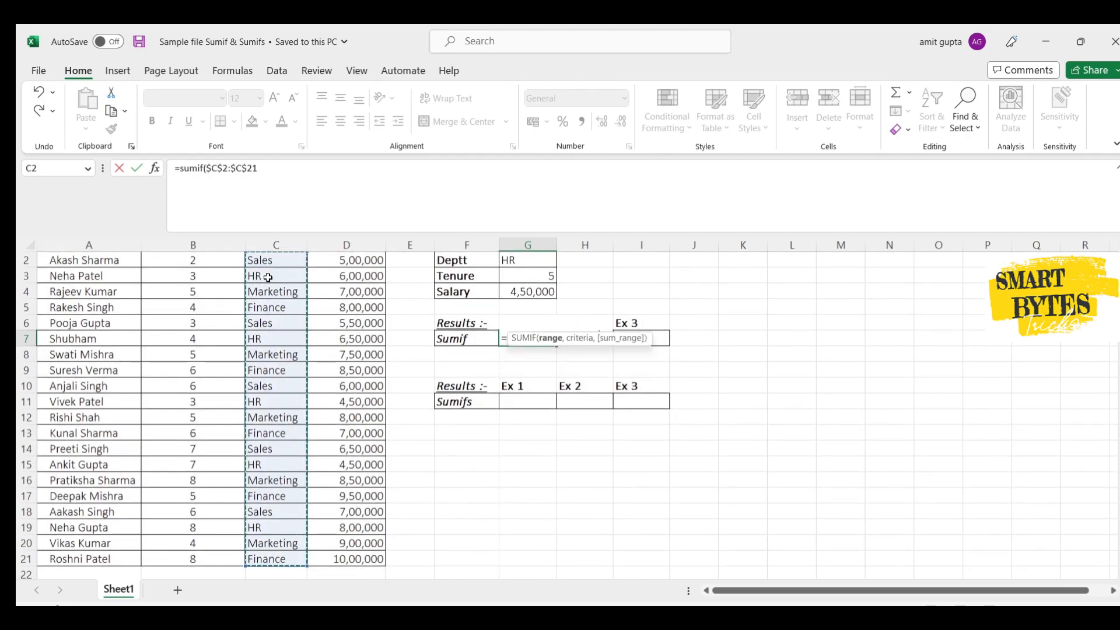
text(,)
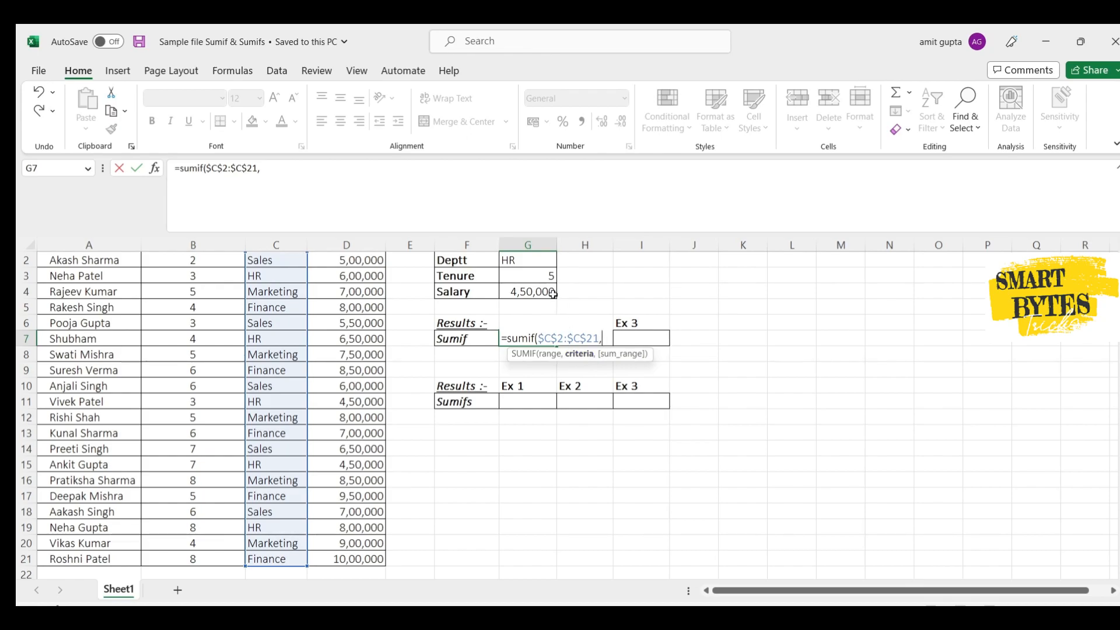
- Complete the SUMIF formula in G7 with G2 as the criterion and $D$2:$D$21 as the absolute sum range
click(534, 260)
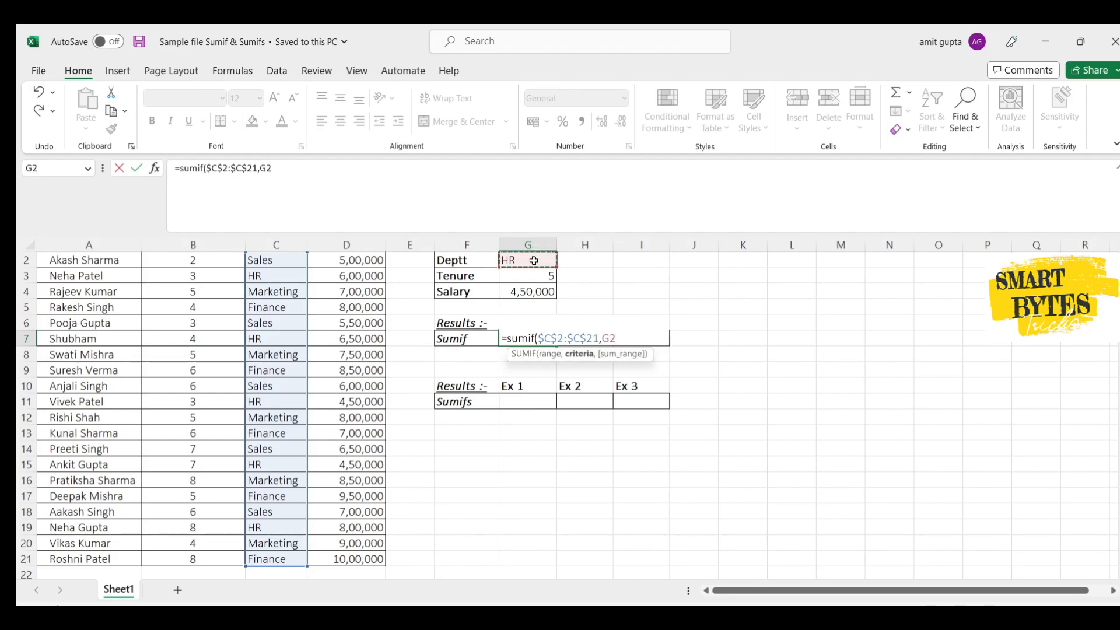
text(,)
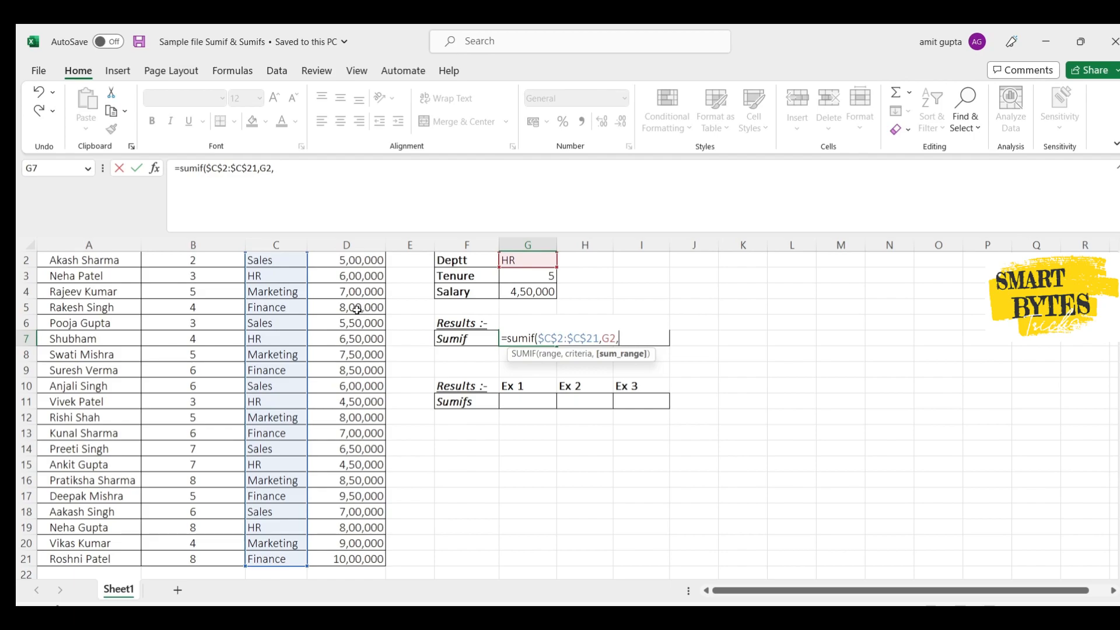
scroll(358, 310, up, 1)
click(377, 276)
key(ctrl+shift+Down)
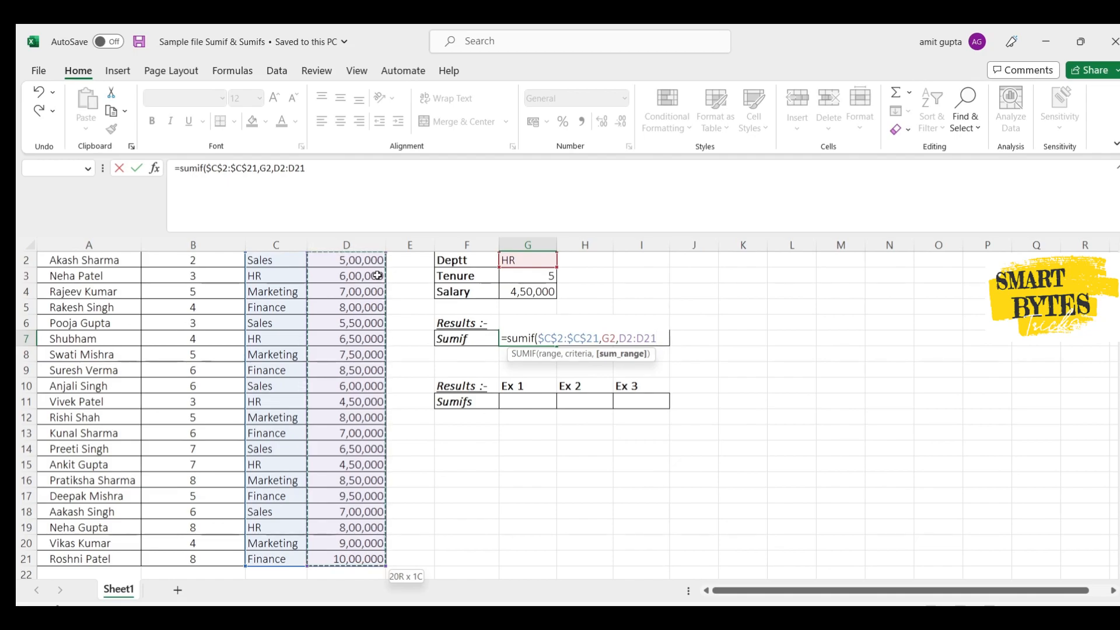
key(F4)
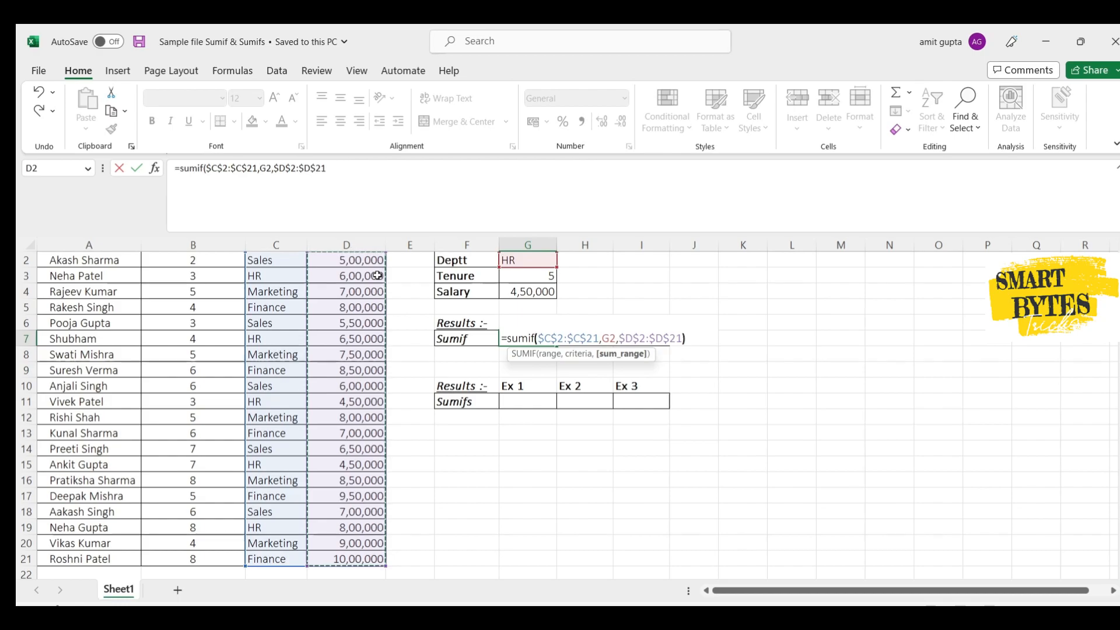
text())
key(Return)
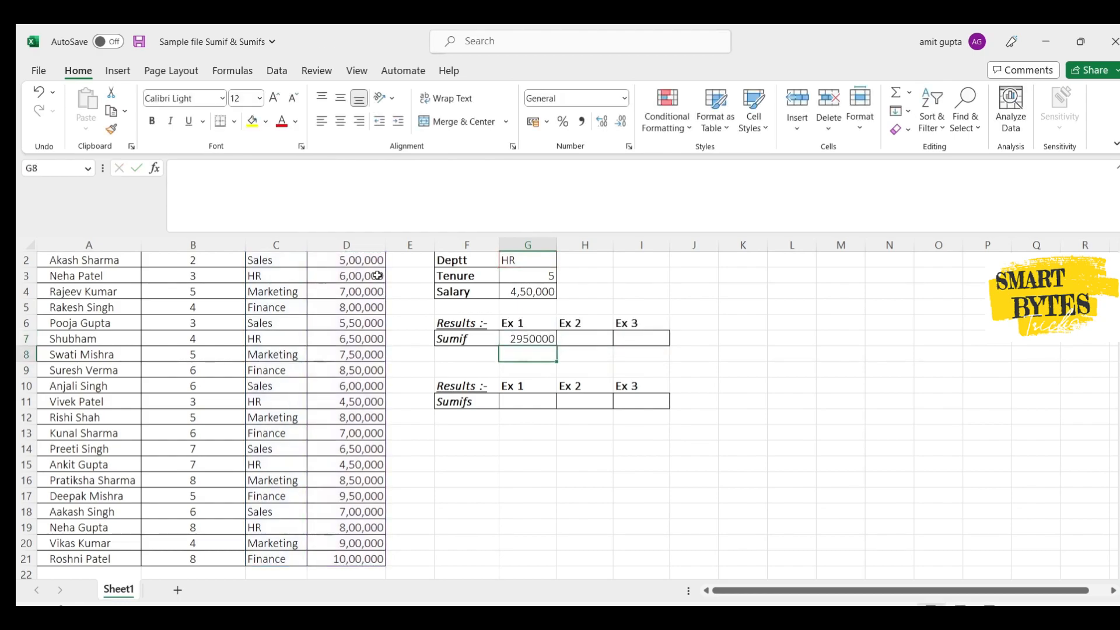
- Start a SUMIF formula in H7 using the tenure column $B$2:$B$21 as the absolute criteria range
scroll(576, 350, up, 1)
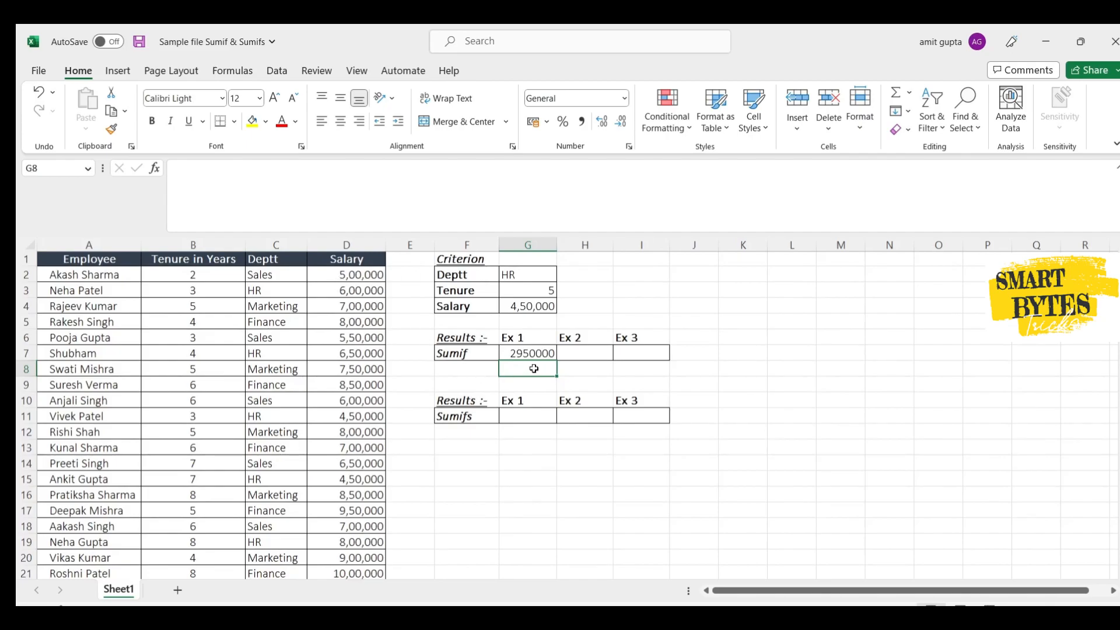
click(580, 348)
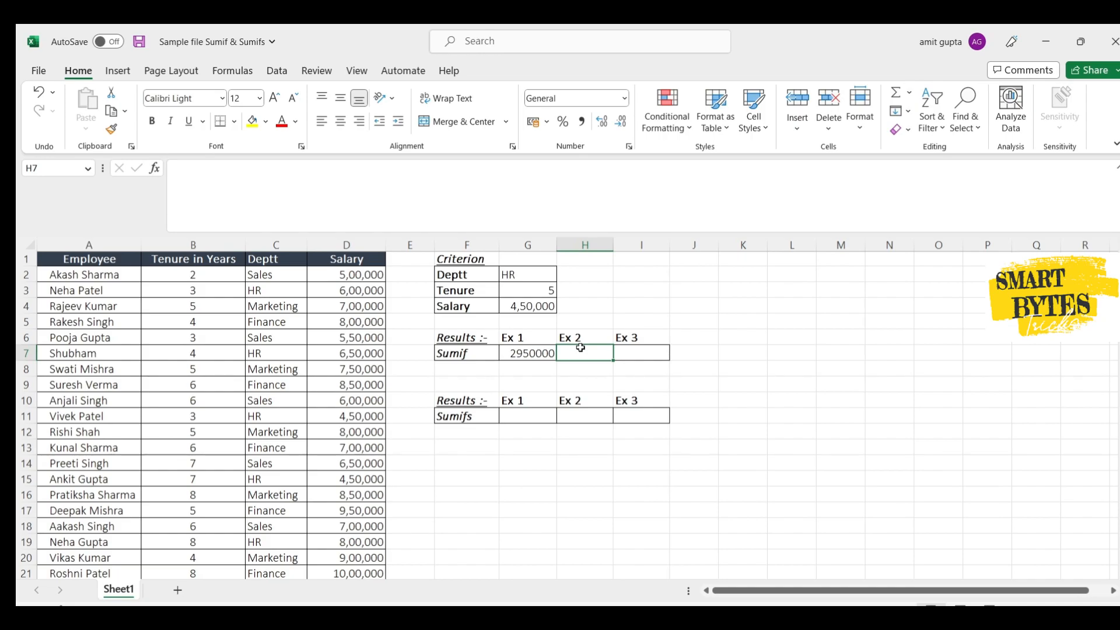
text(=sumif)
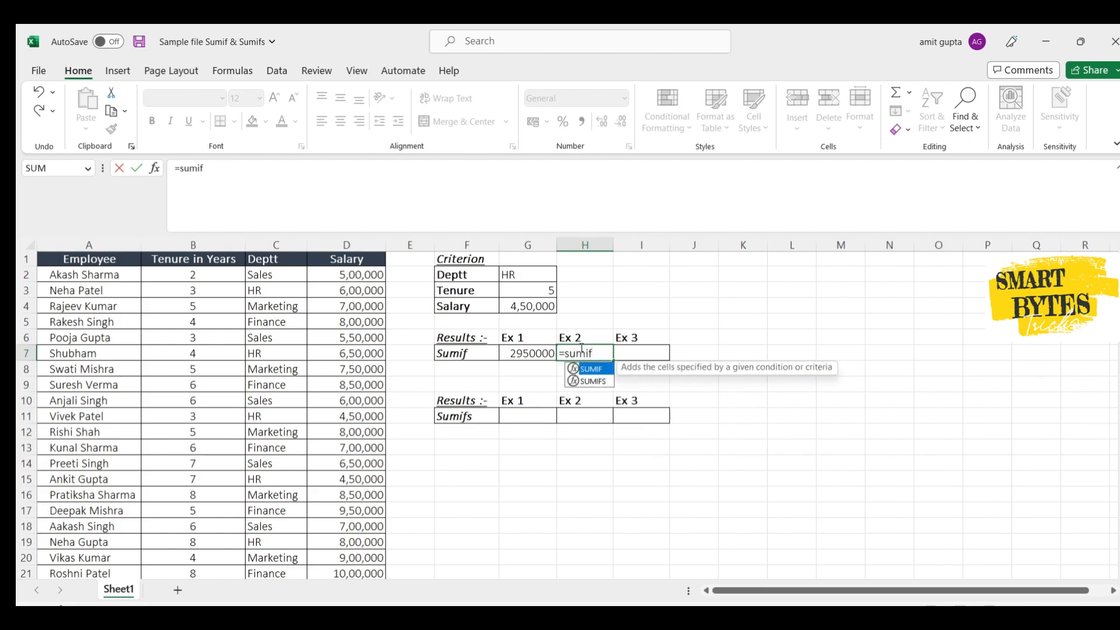
text(()
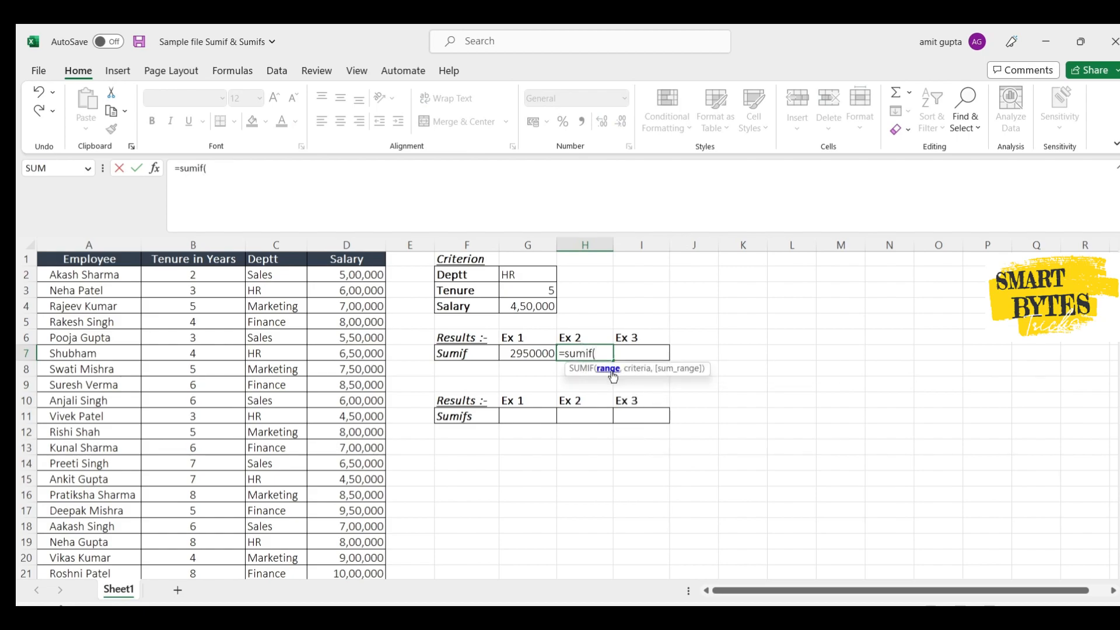
click(200, 270)
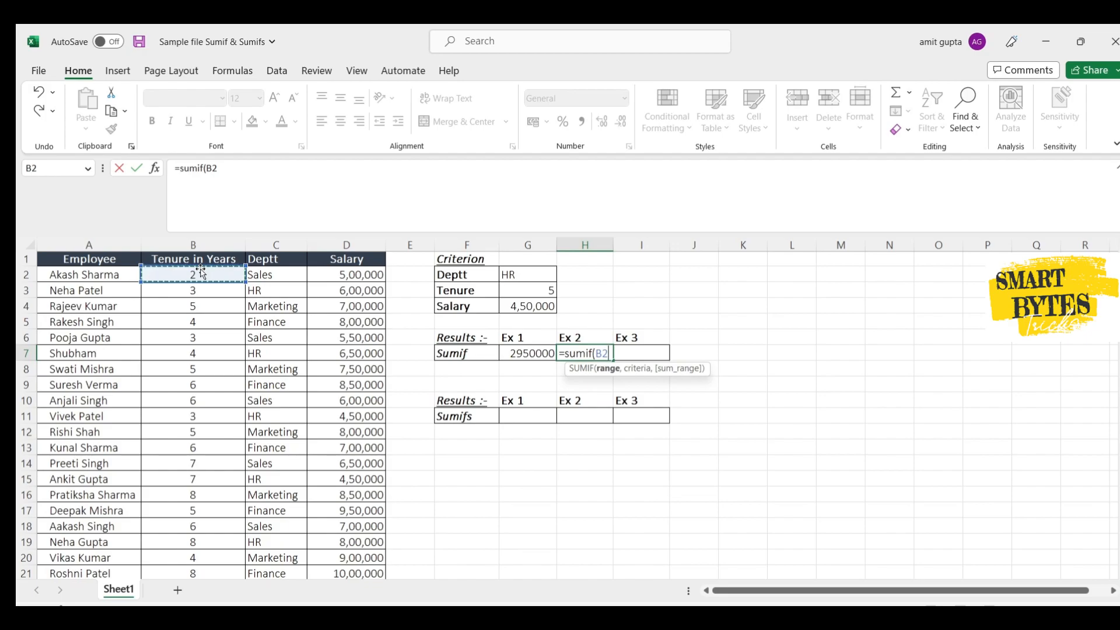
key(ctrl+shift+Down)
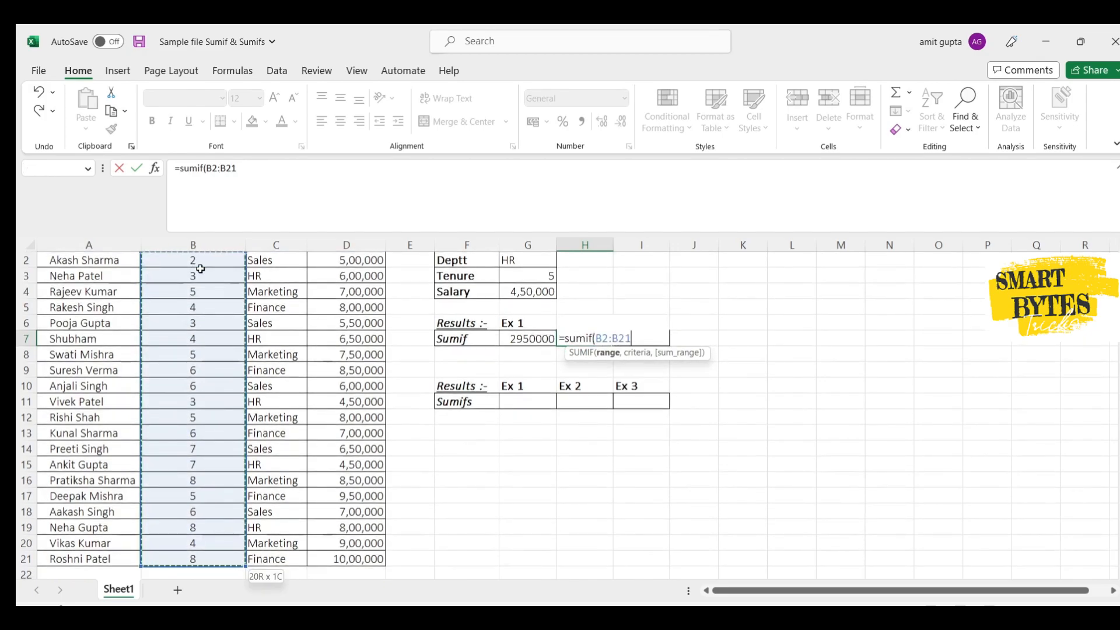
key(F4)
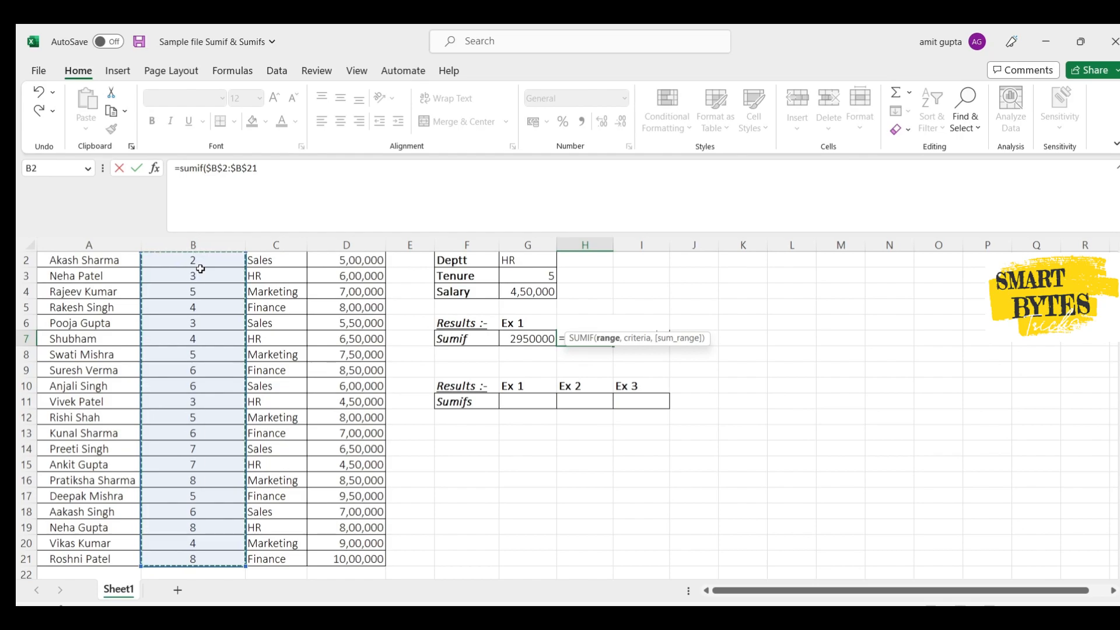
text(,)
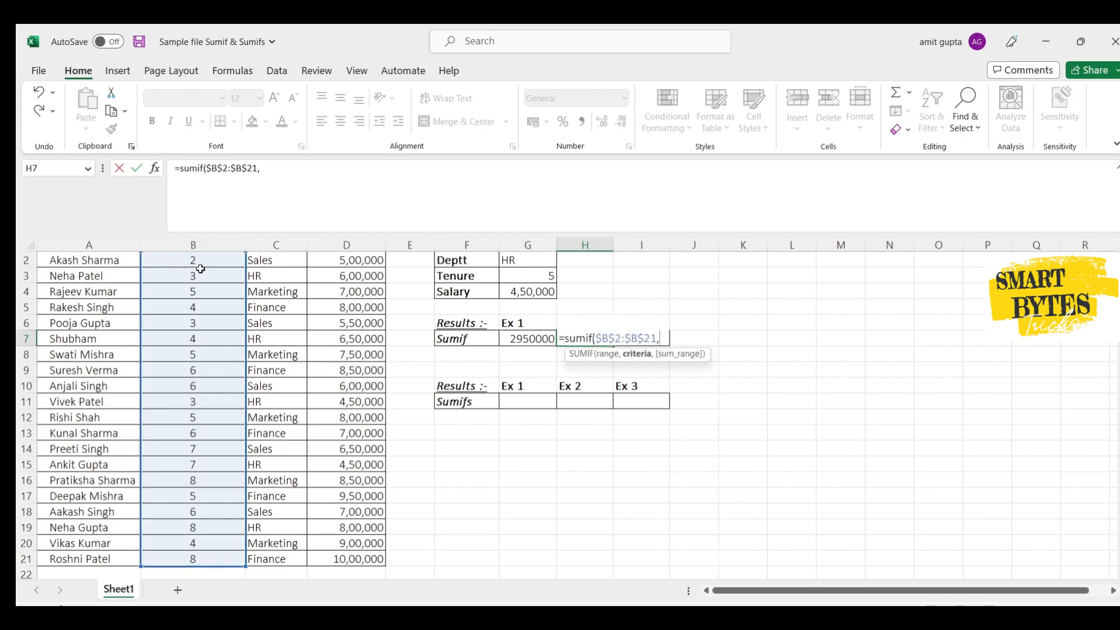
- Complete the SUMIF formula in H7 with G3 as the criterion and $D$2:$D$21 as the absolute sum range
click(549, 274)
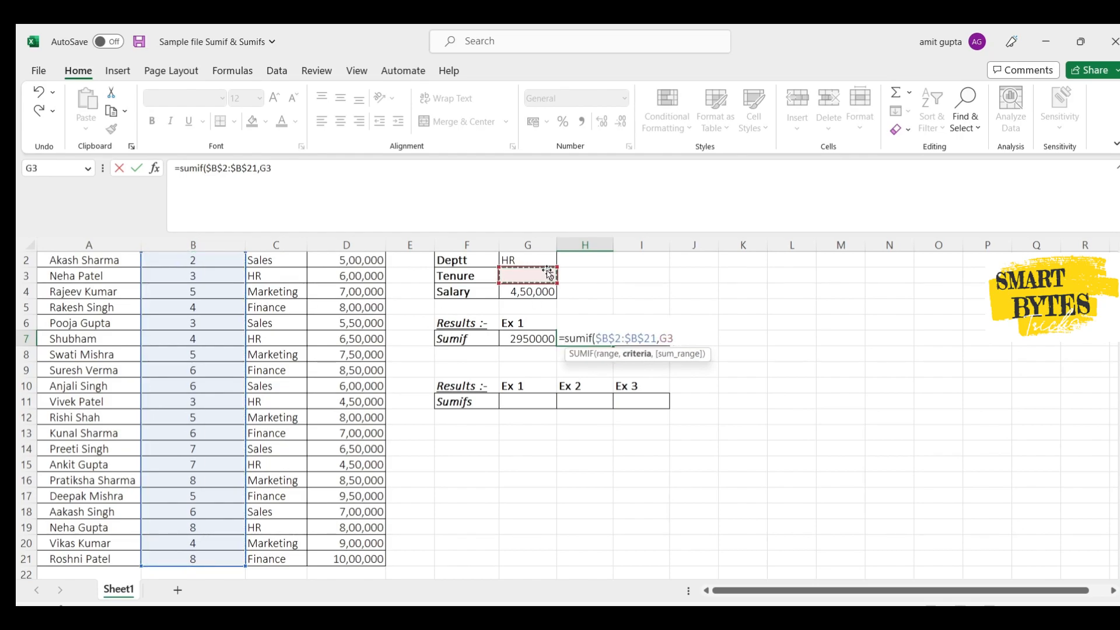
text(,)
scroll(415, 322, up, 1)
click(356, 275)
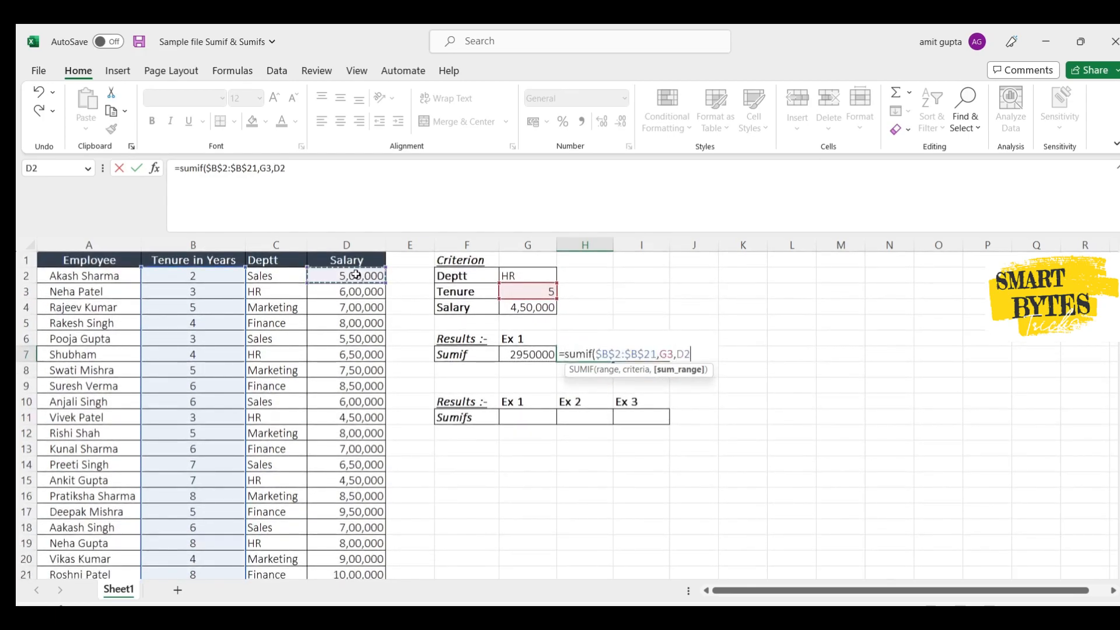
key(ctrl+shift+Down)
key(F4)
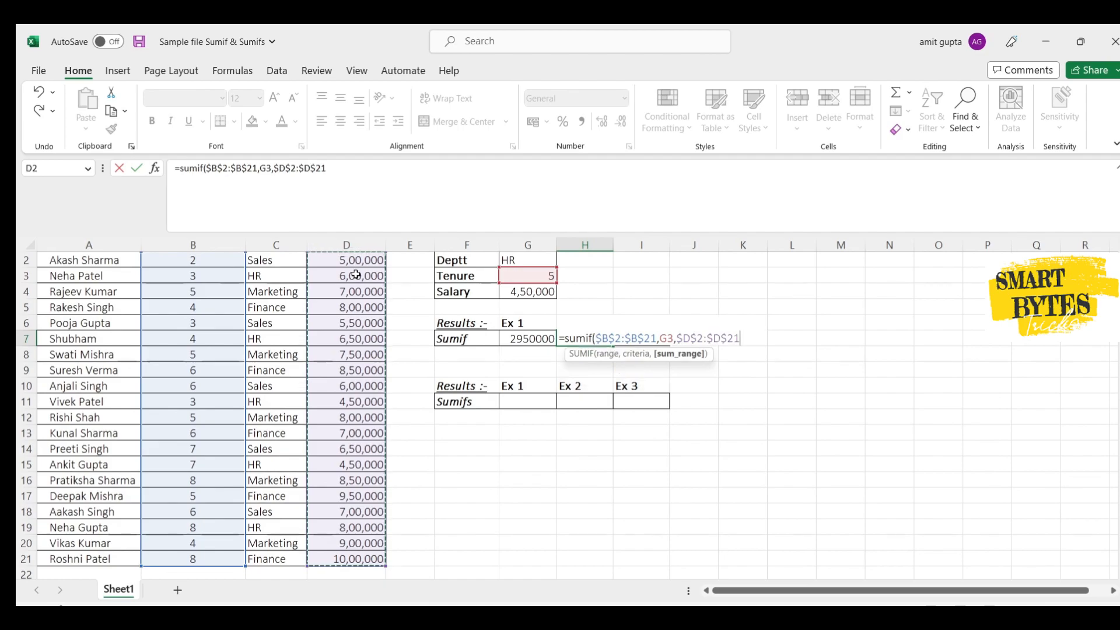
text())
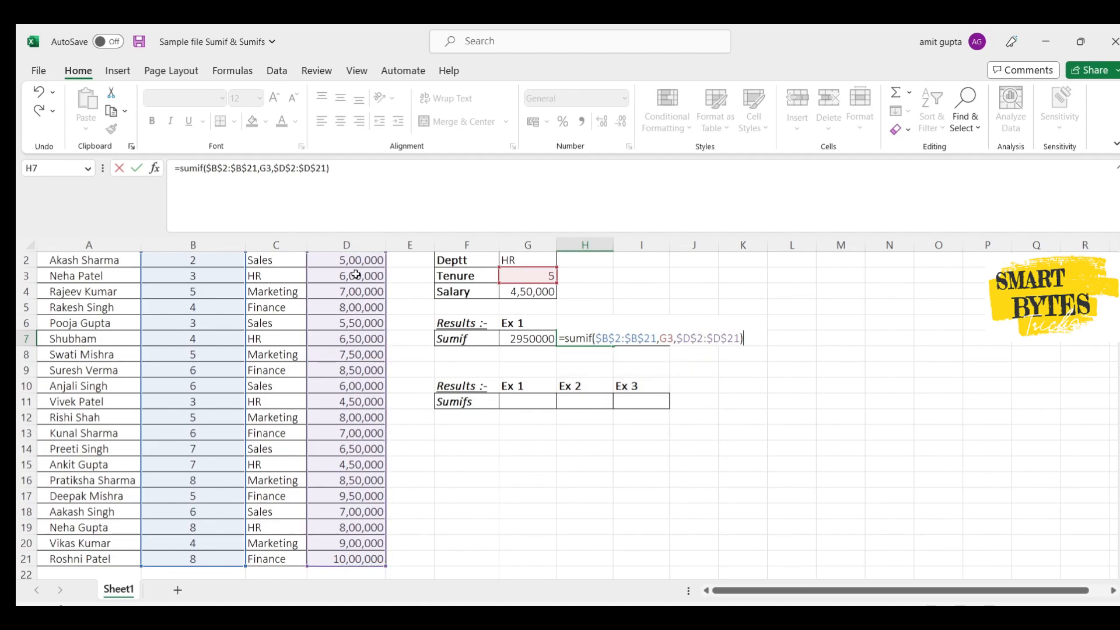
key(Return)
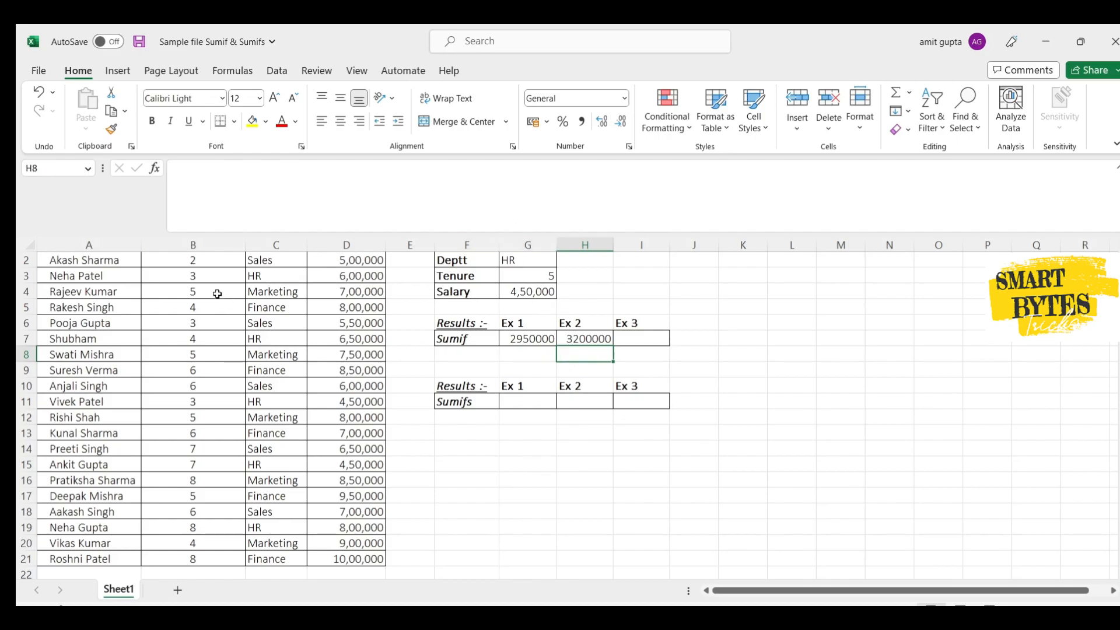
- Start a SUMIF formula in I7 using the salary column $D$2:$D$21 as the absolute criteria range
click(632, 338)
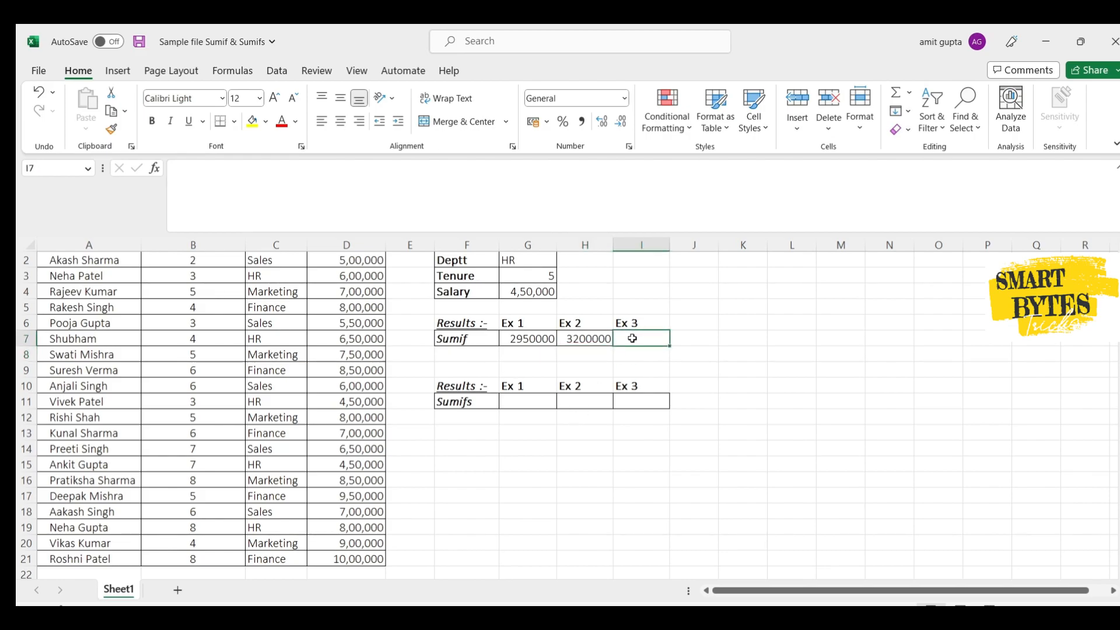
text(=)
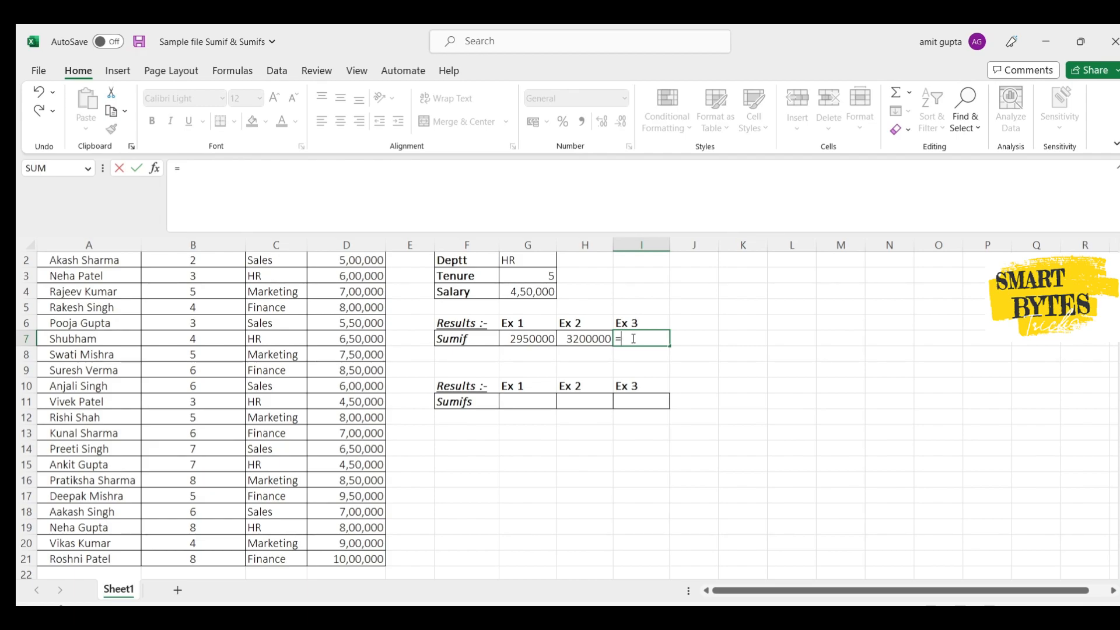
text(sumif()
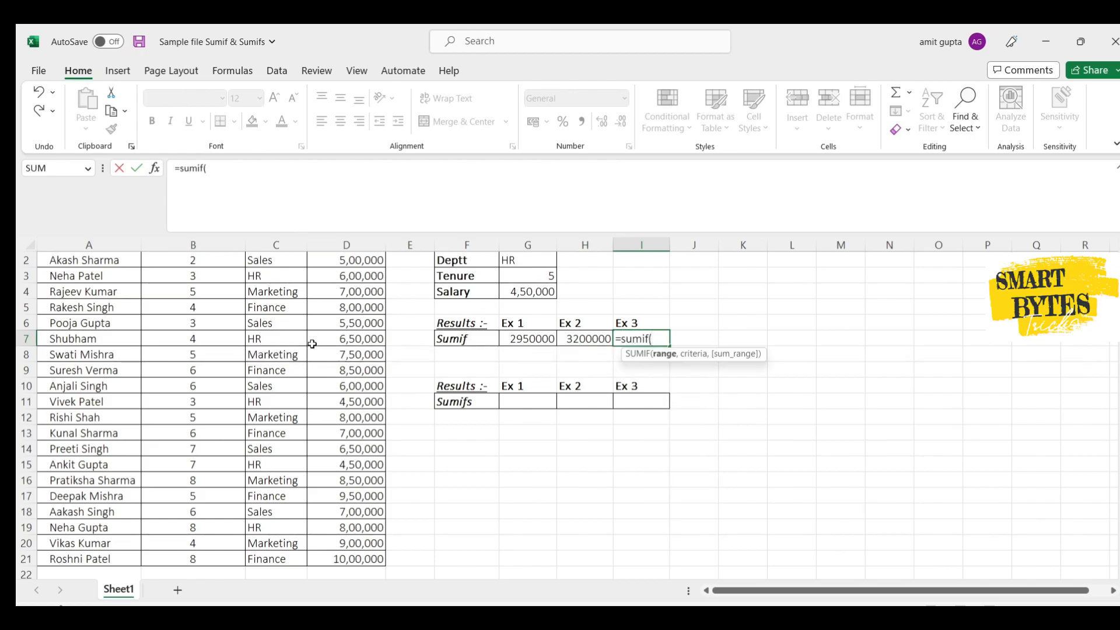
scroll(312, 344, up, 1)
click(362, 275)
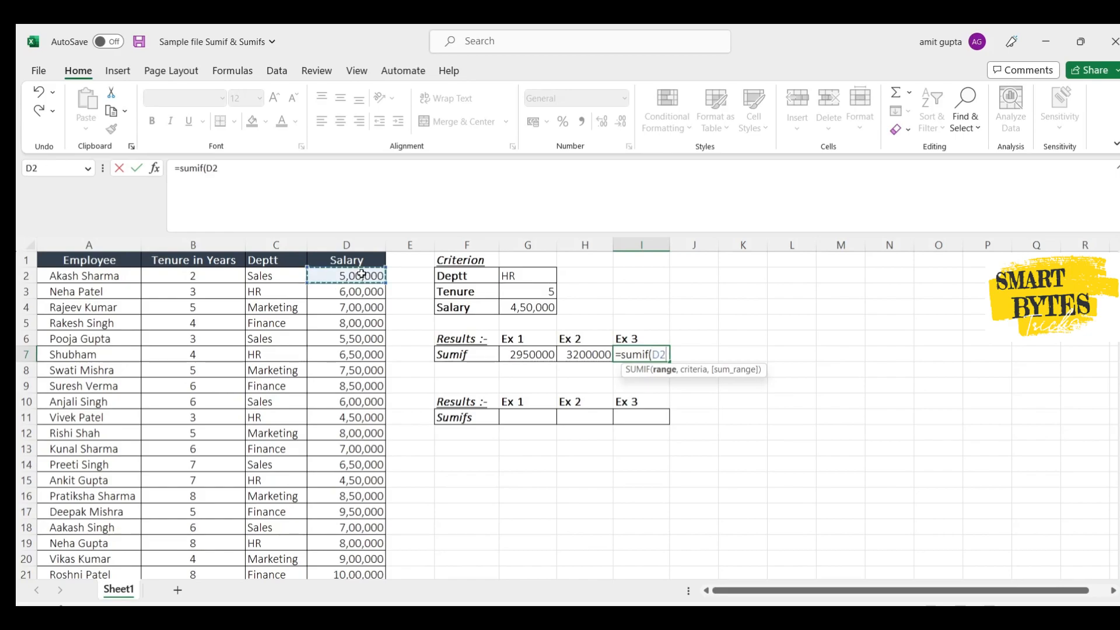
key(ctrl+shift+Down)
key(F4)
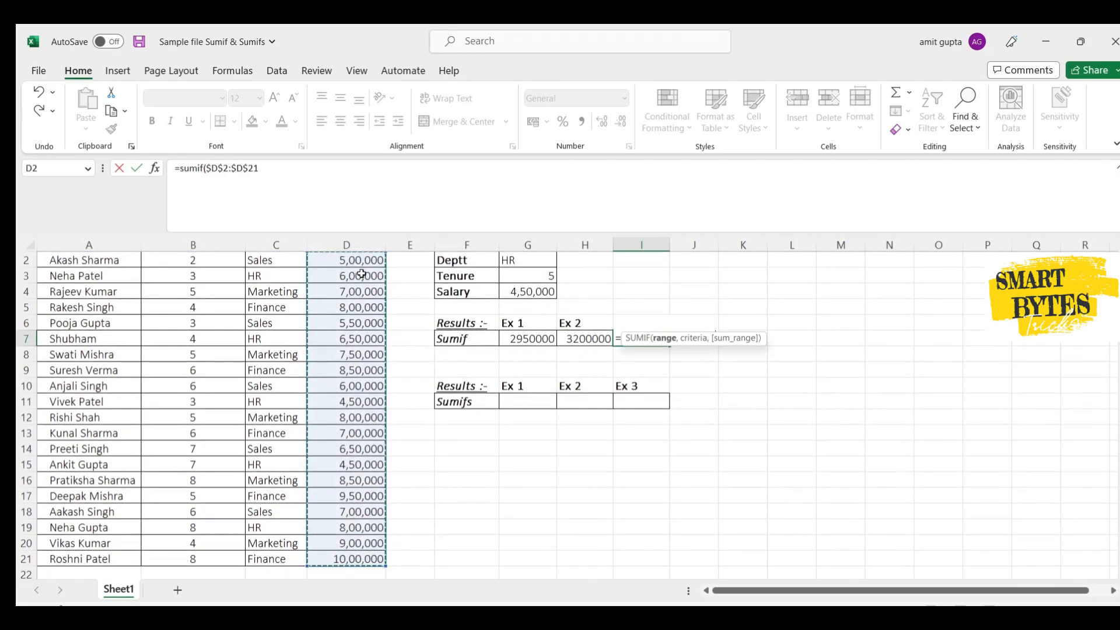
- Complete the SUMIF formula in I7 with G4 as the criterion and $D$2:$D$21 as the absolute sum range
text(,)
click(529, 294)
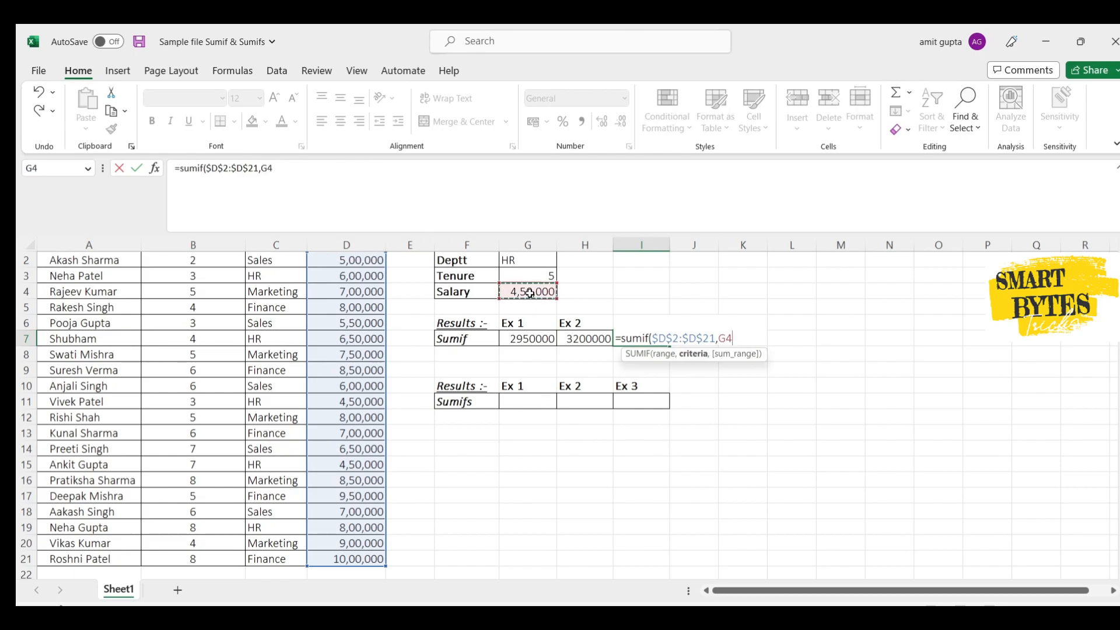
text(,)
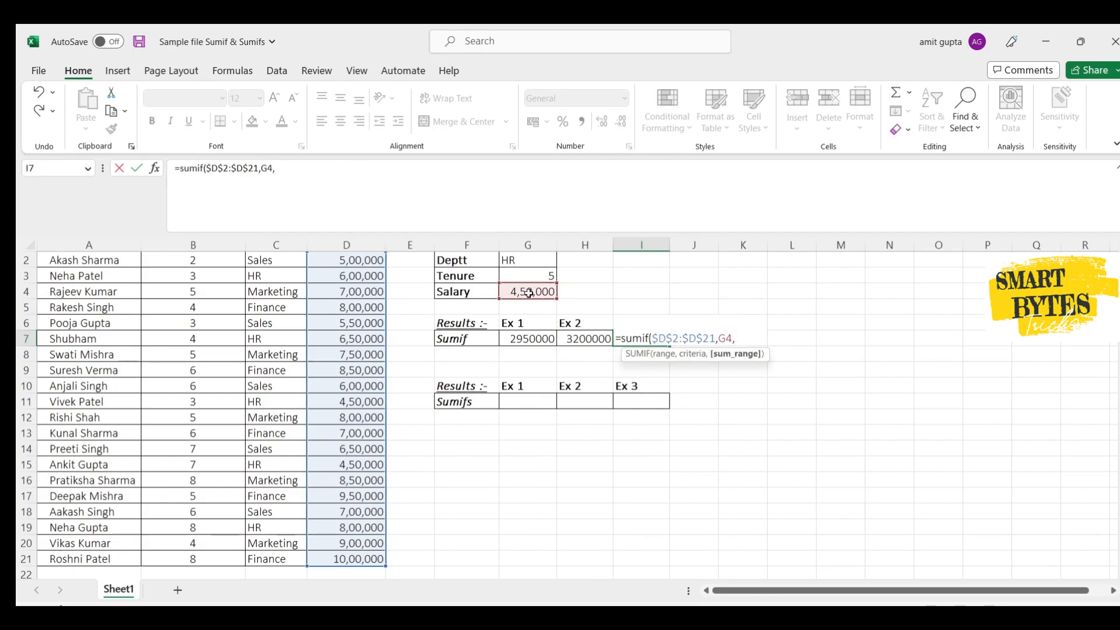
scroll(318, 329, up, 2)
scroll(318, 329, down, 2)
click(378, 273)
key(ctrl+shift+Down)
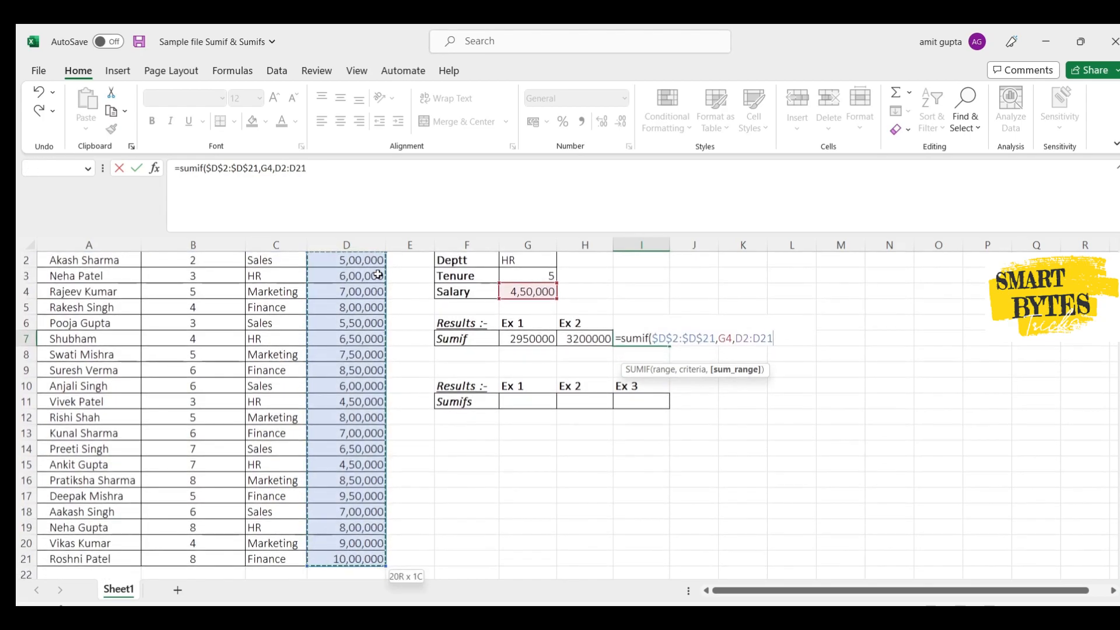
key(F4)
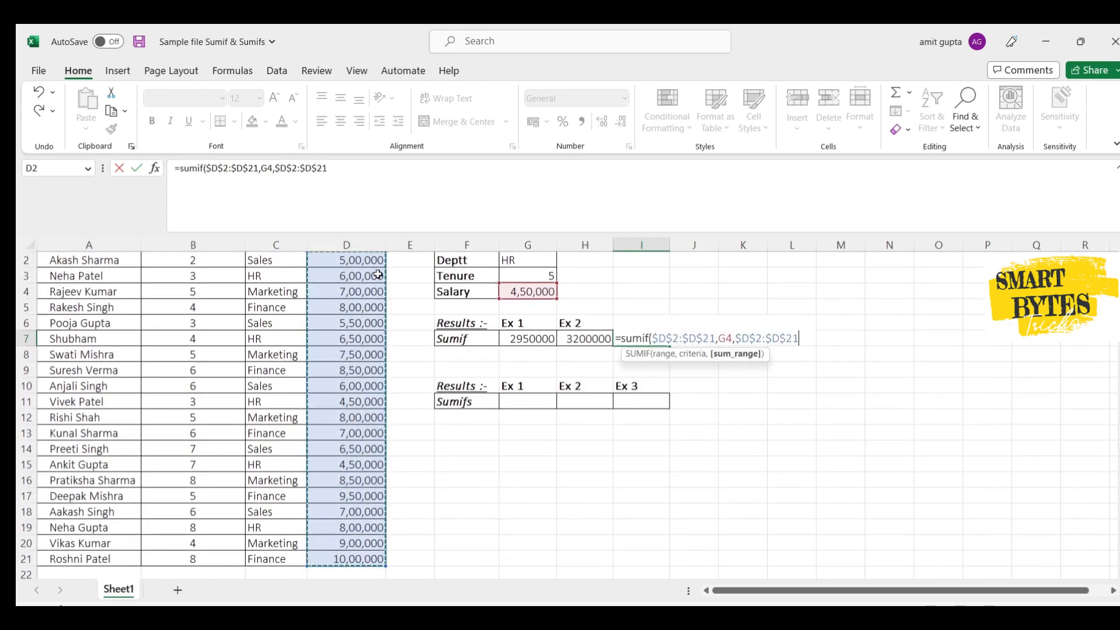
text())
key(Return)
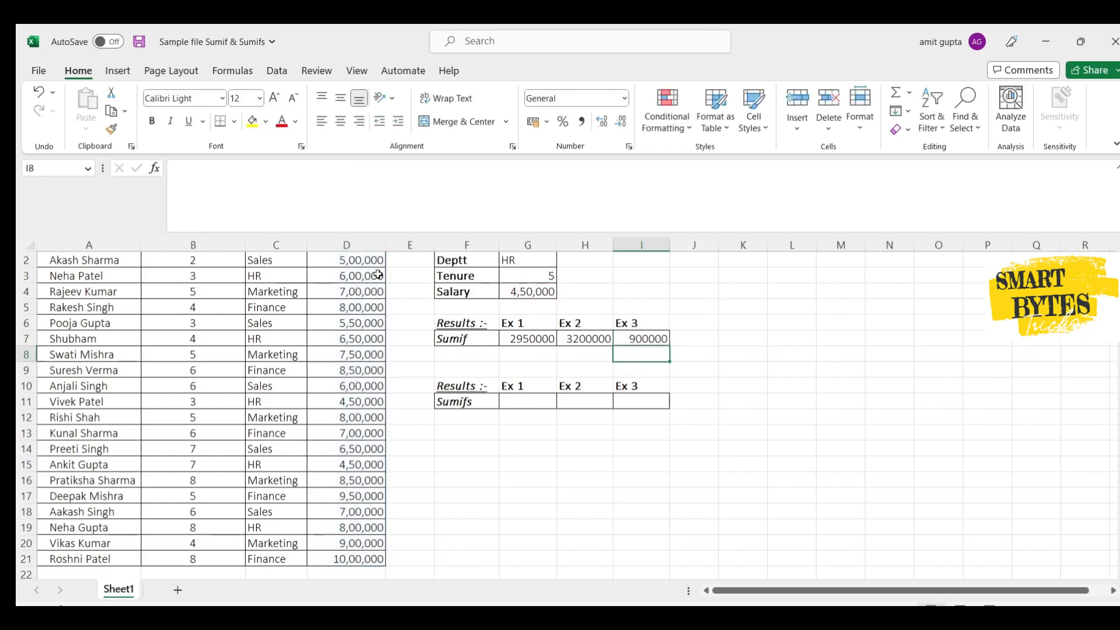
- Check the SUMIF formula in I7 against the matching salaries in D11 and D15
key(Up)
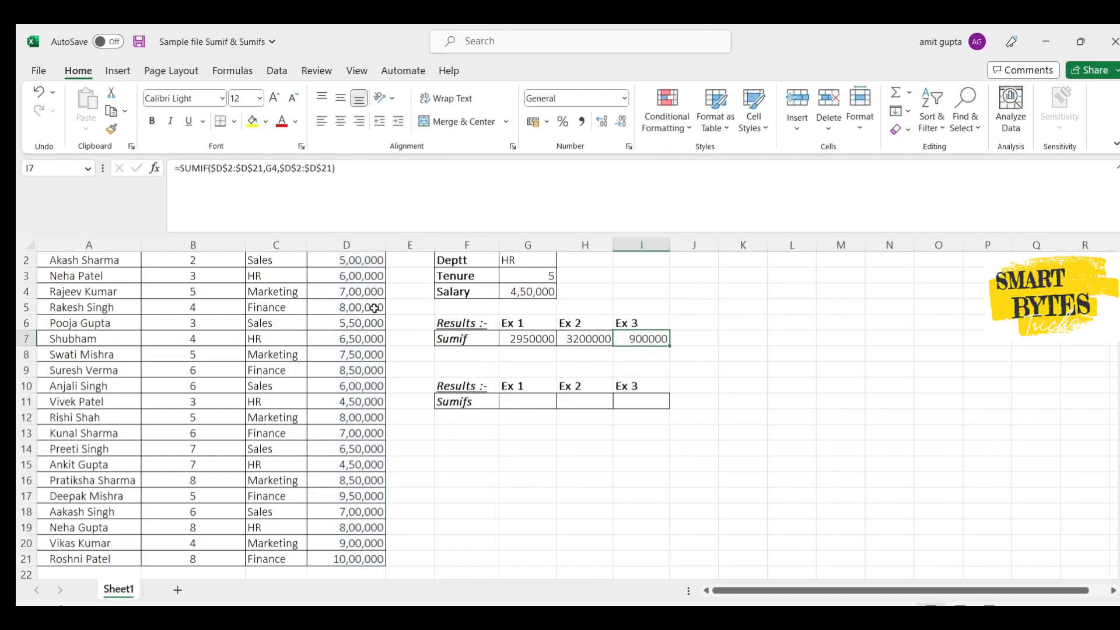
click(357, 403)
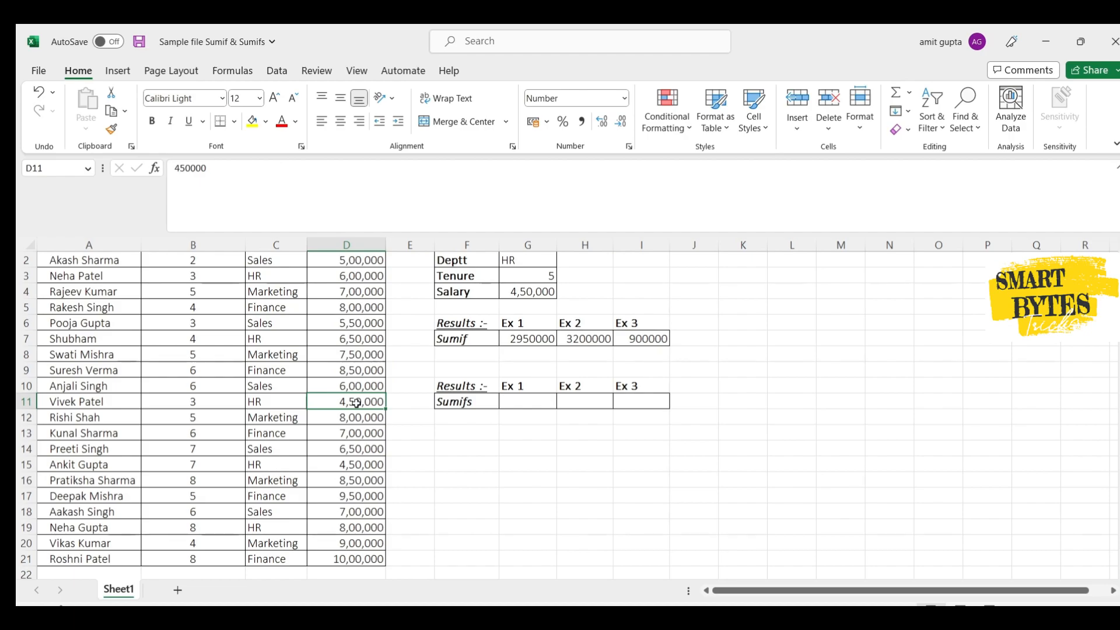
click(344, 465)
click(355, 408)
- Set the Tenure criterion in G3 to >6
click(530, 276)
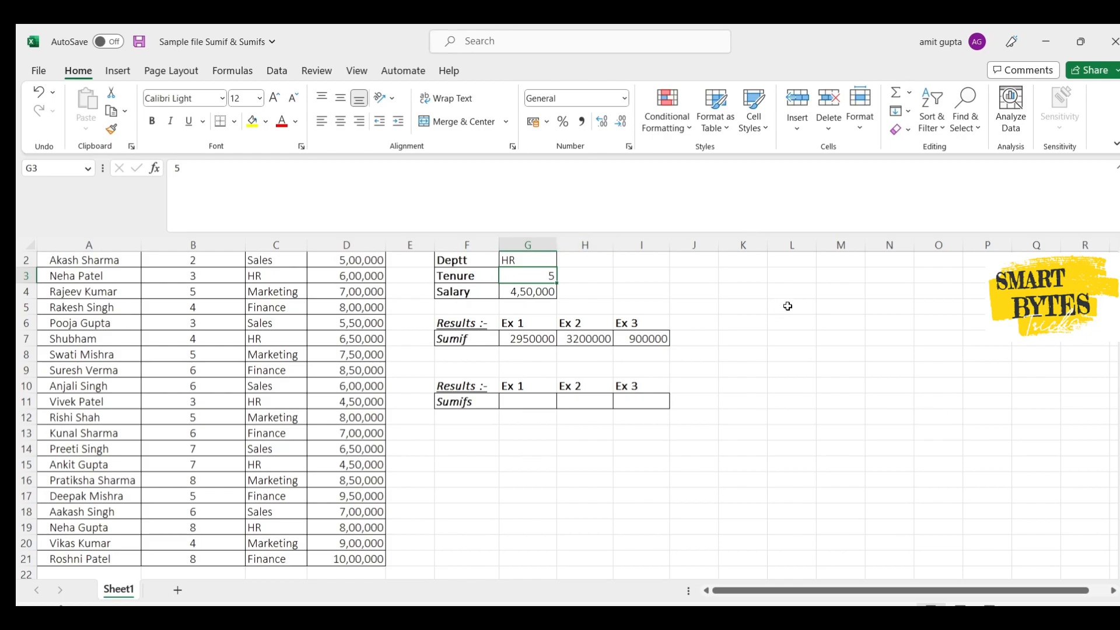
text(>6)
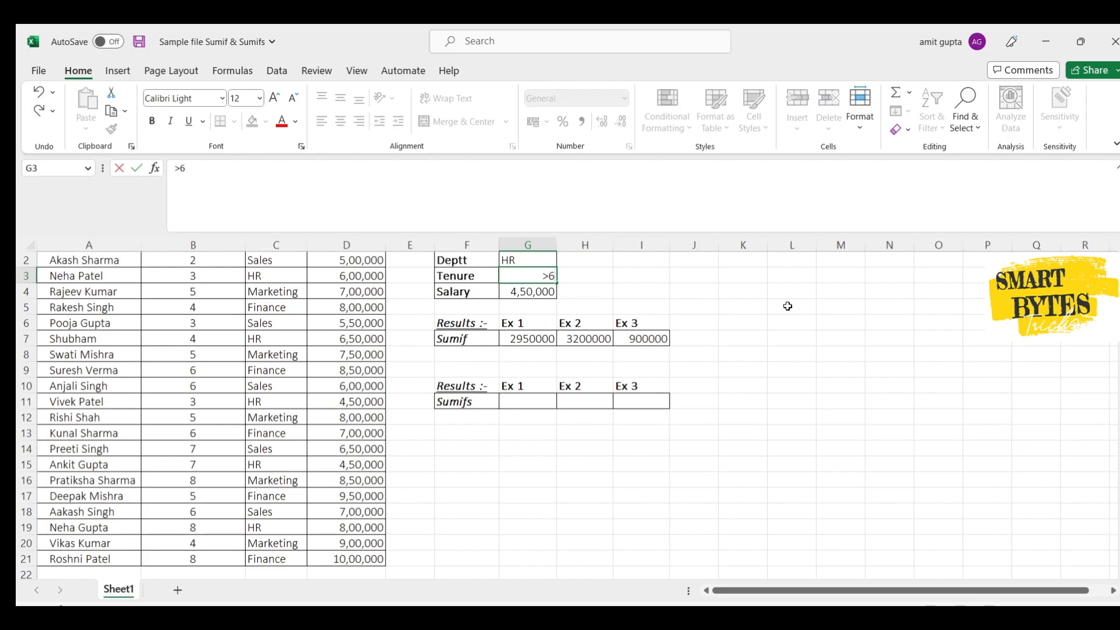
key(Return)
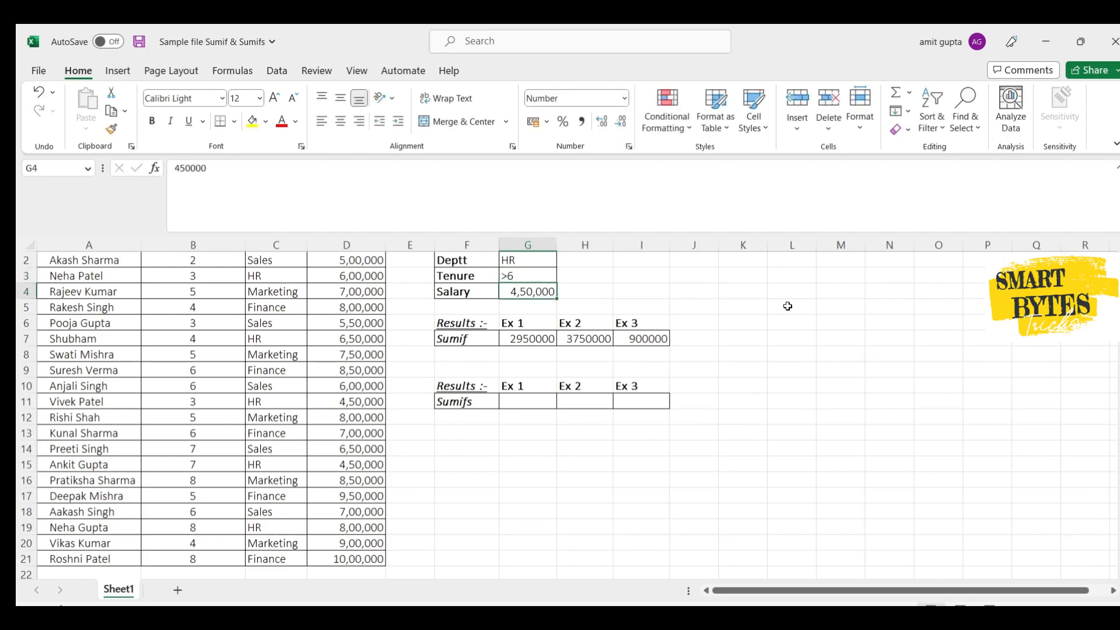
- Change the Tenure criterion in G3 to <6
key(Up)
text(<)
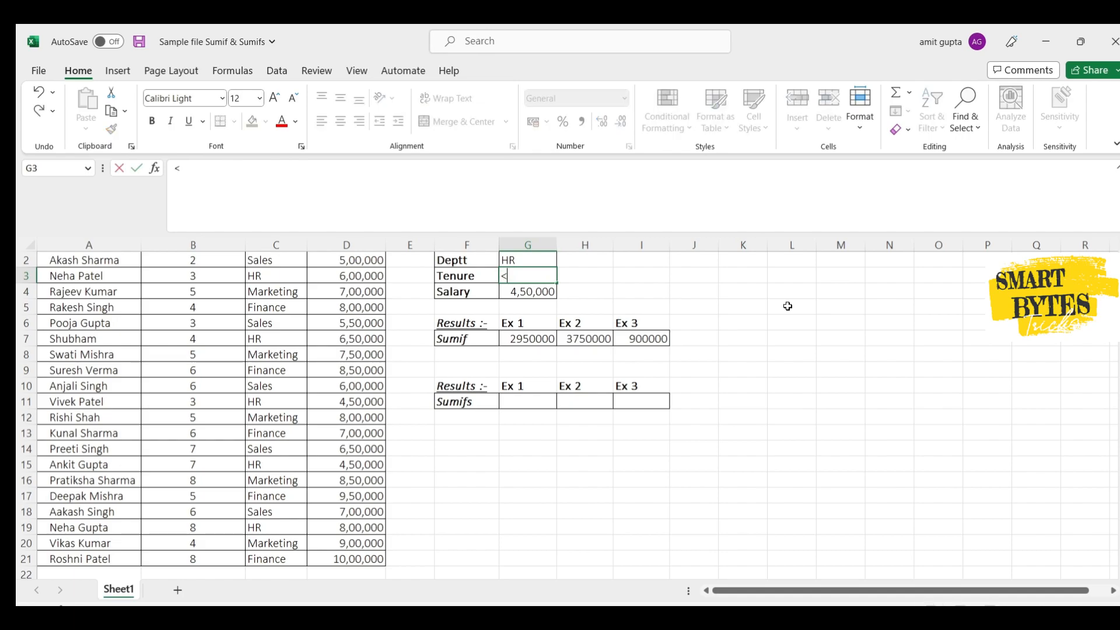
text(6)
key(Return)
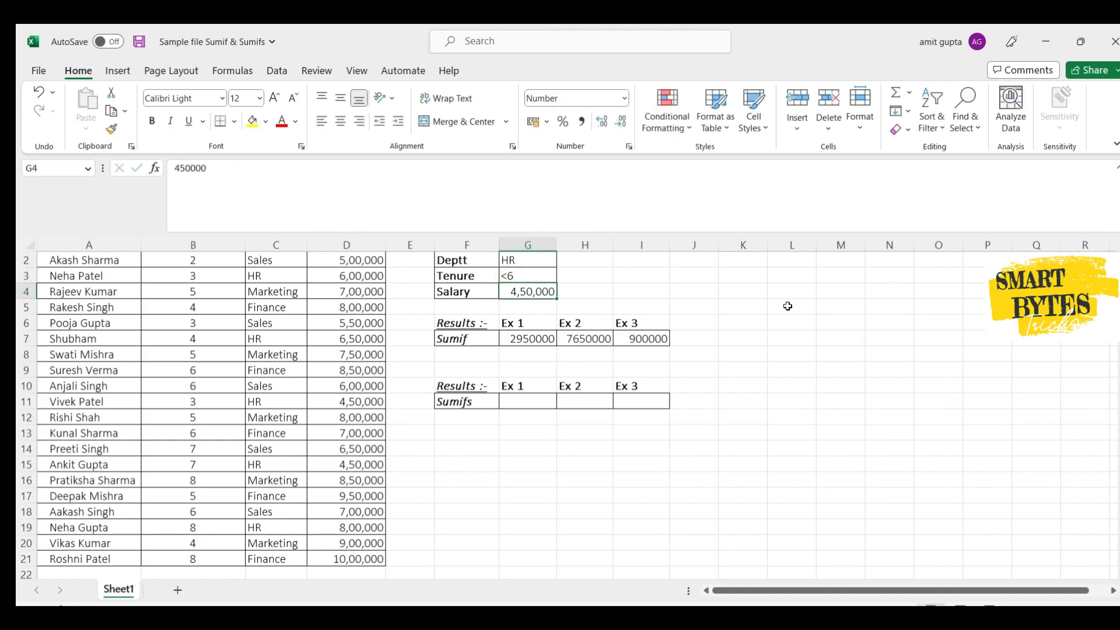
- Set the Deptt criterion in G2 to Sales
key(Up)
key(Up)
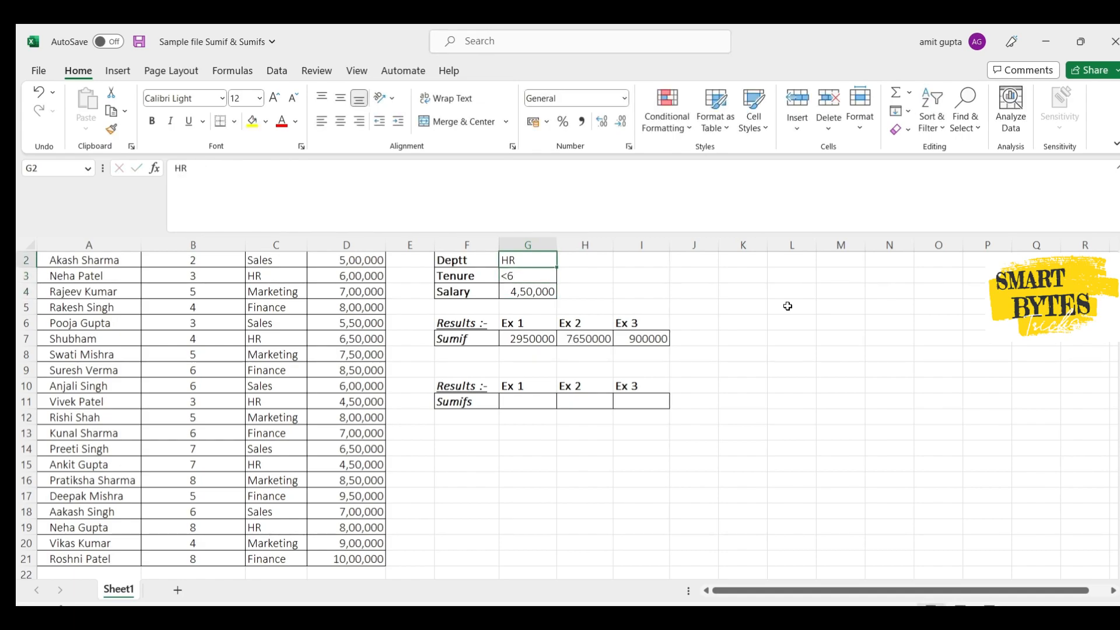
text(Sales)
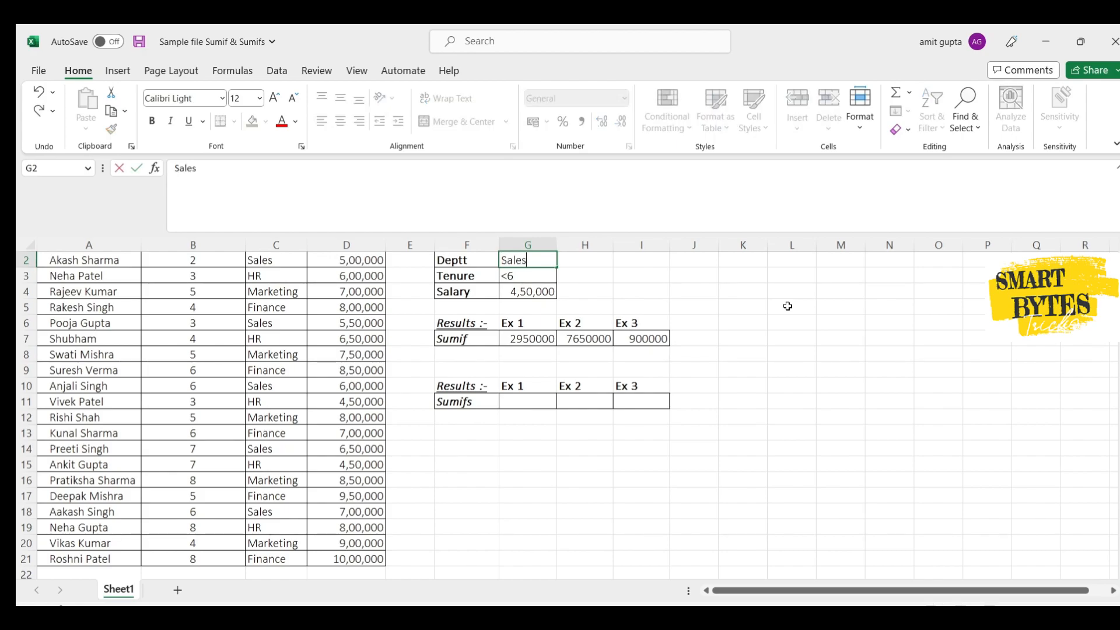
key(Return)
- Set the Salary criterion in G4 to >500000
key(Down)
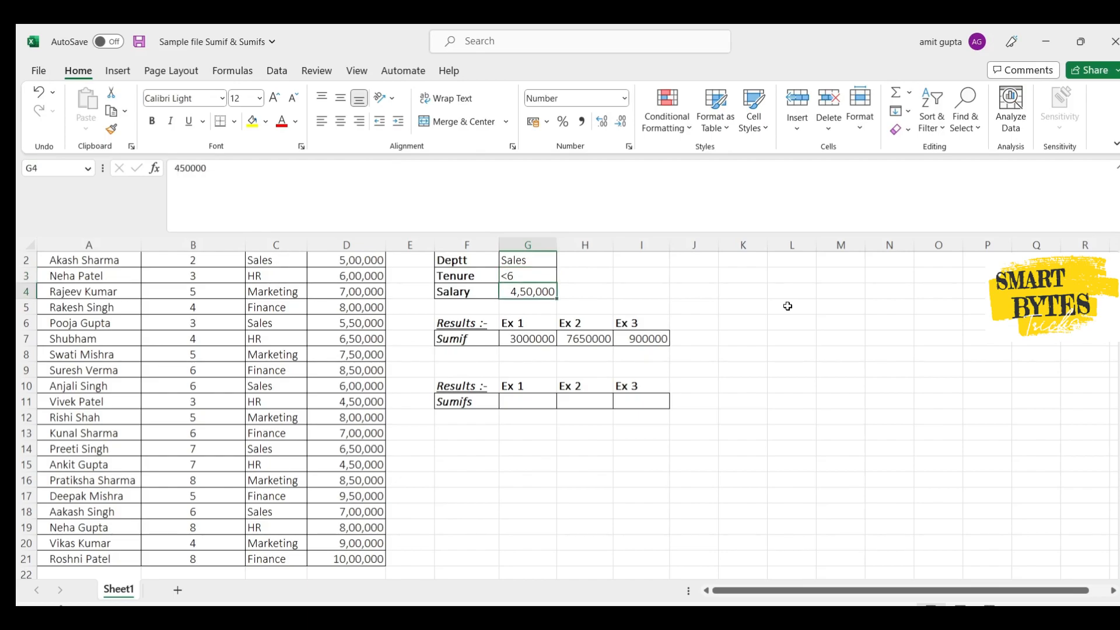
text(>500000)
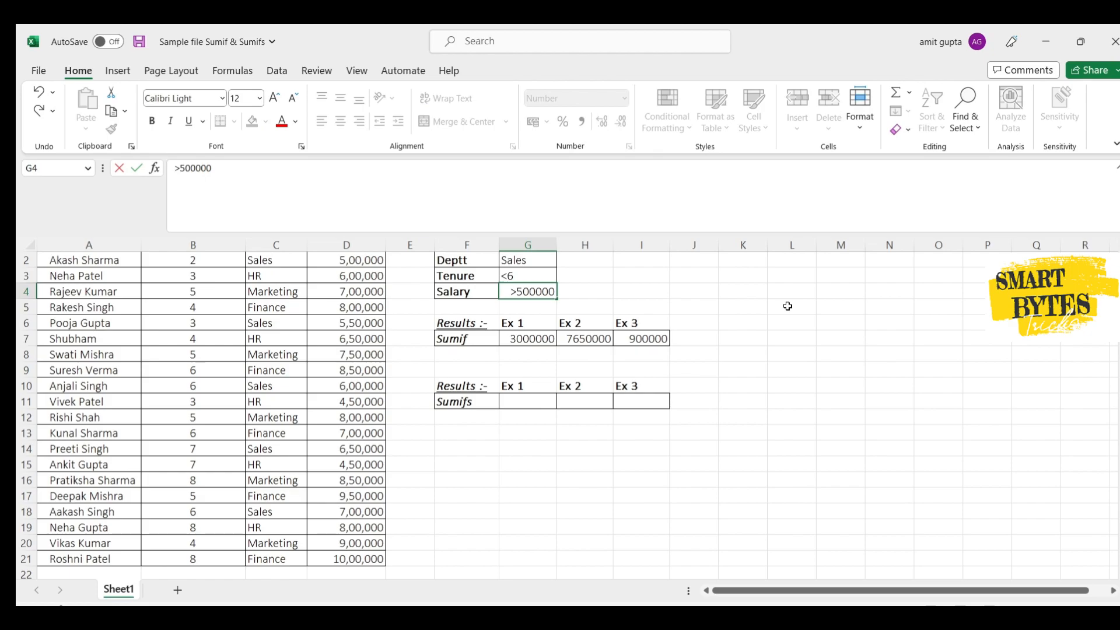
key(Return)
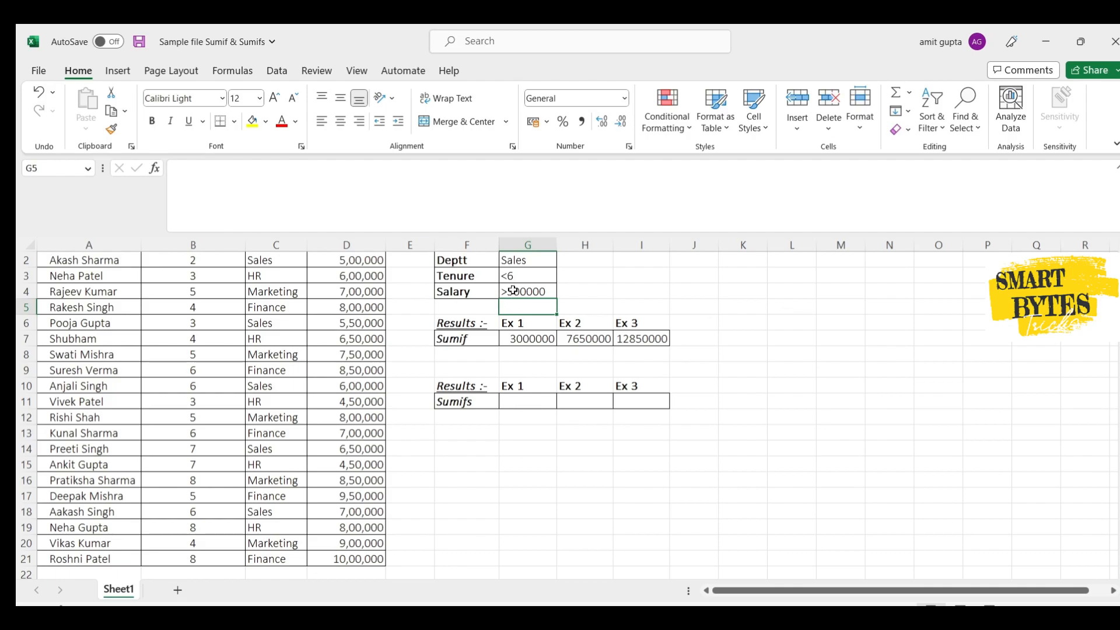
- Review the department, tenure and salary criteria in cells G2 to G4
click(537, 260)
key(Down)
key(Down)
key(Up)
key(Up)
key(Down)
key(Down)
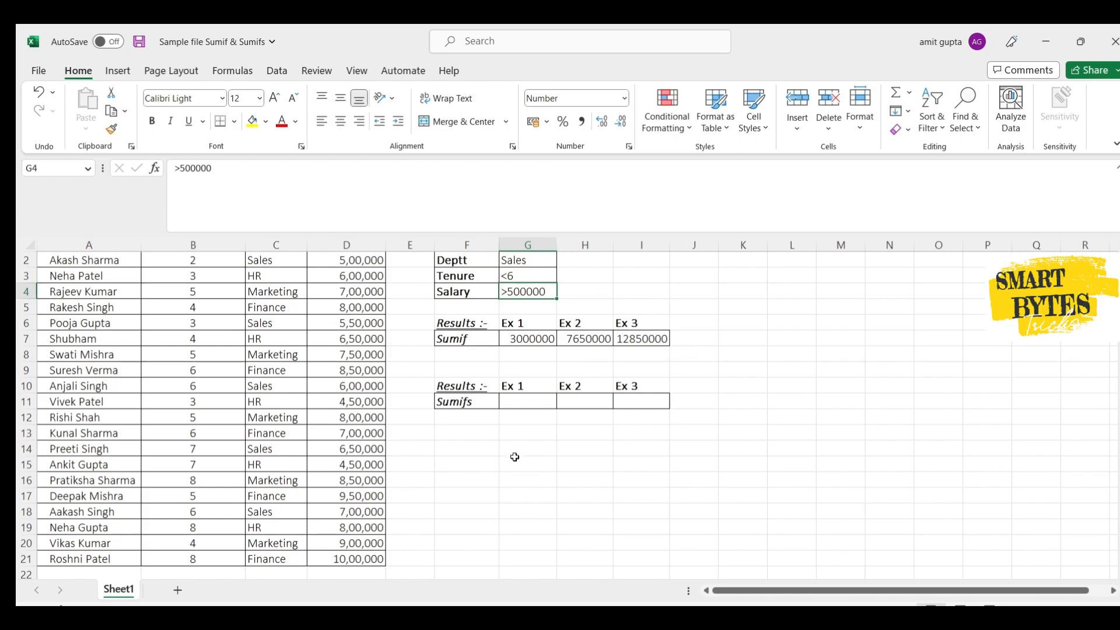
- Start a SUMIFS formula in G11 using the salary column $D$2:$D$21 as the absolute sum range
click(508, 401)
text(=)
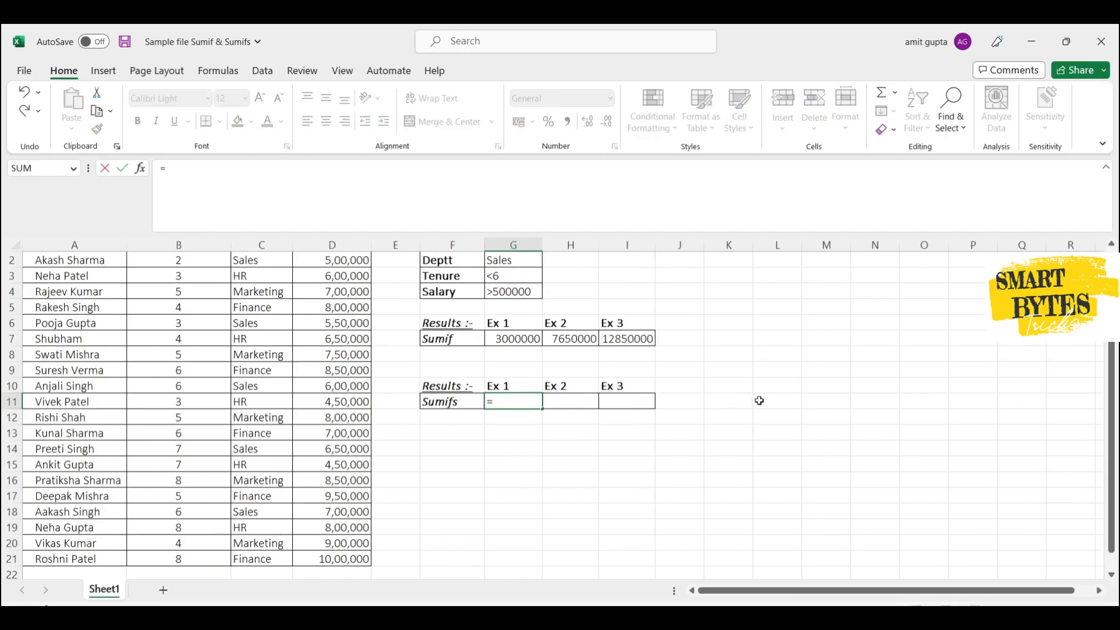
text(sumifs()
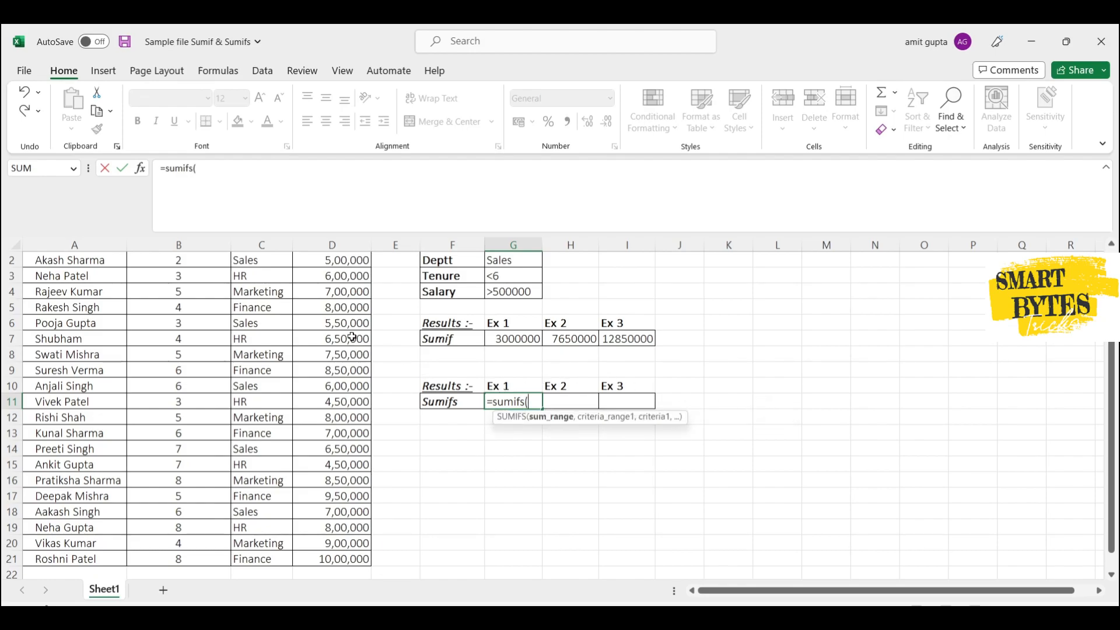
scroll(352, 337, up, 1)
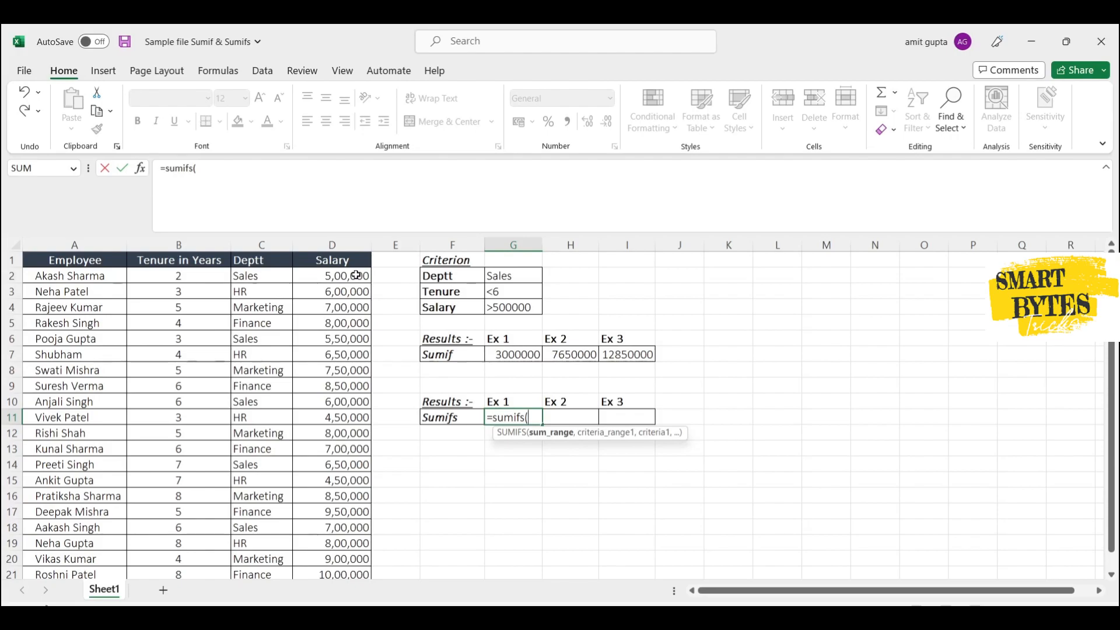
click(357, 275)
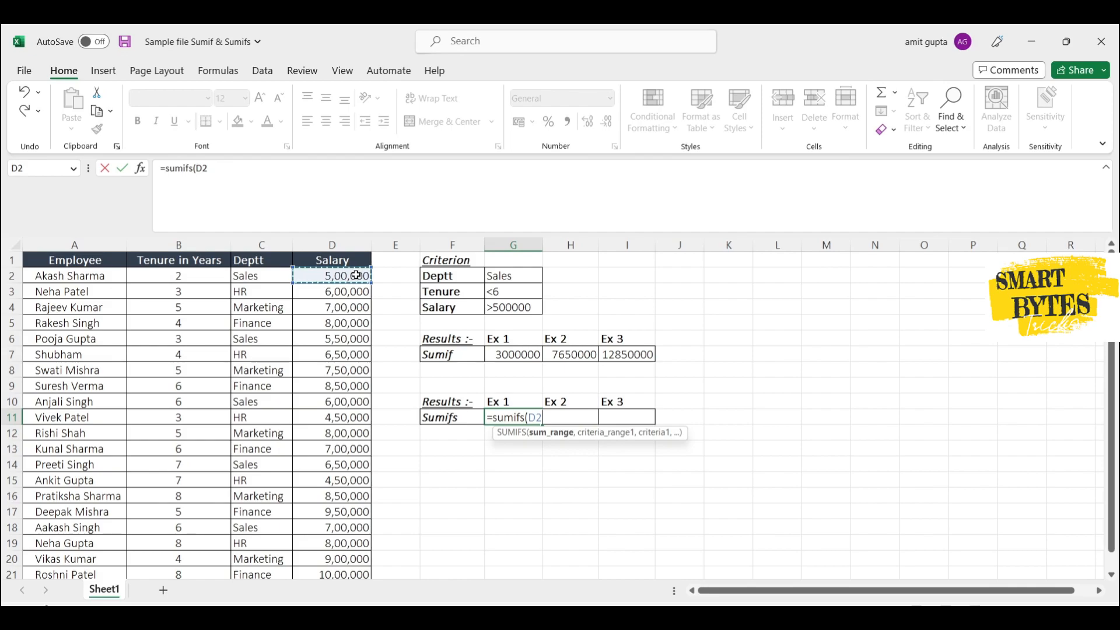
key(ctrl+shift+Down)
key(F4)
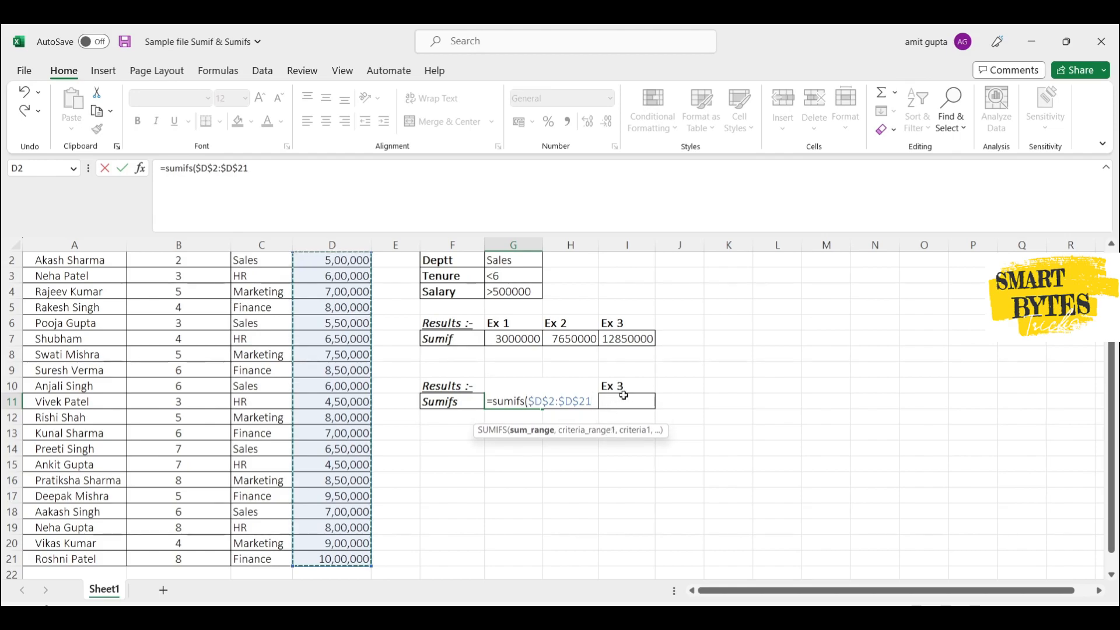
- Add the department column $C$2:$C$21 as the first absolute criteria range in the G11 formula, with G2 as its criterion
text(,)
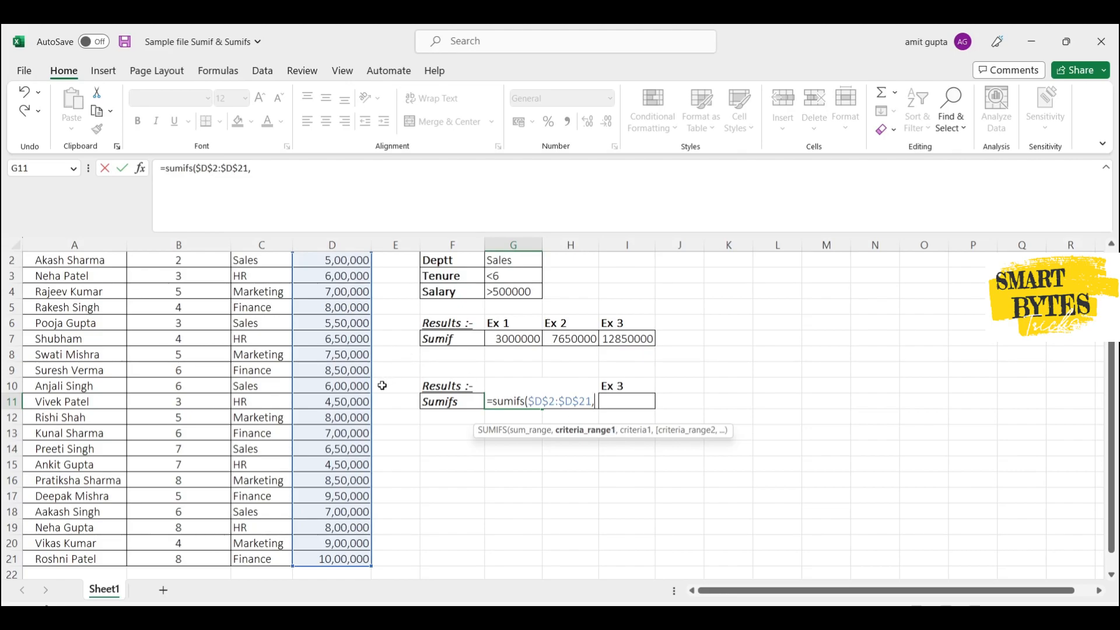
scroll(379, 385, up, 1)
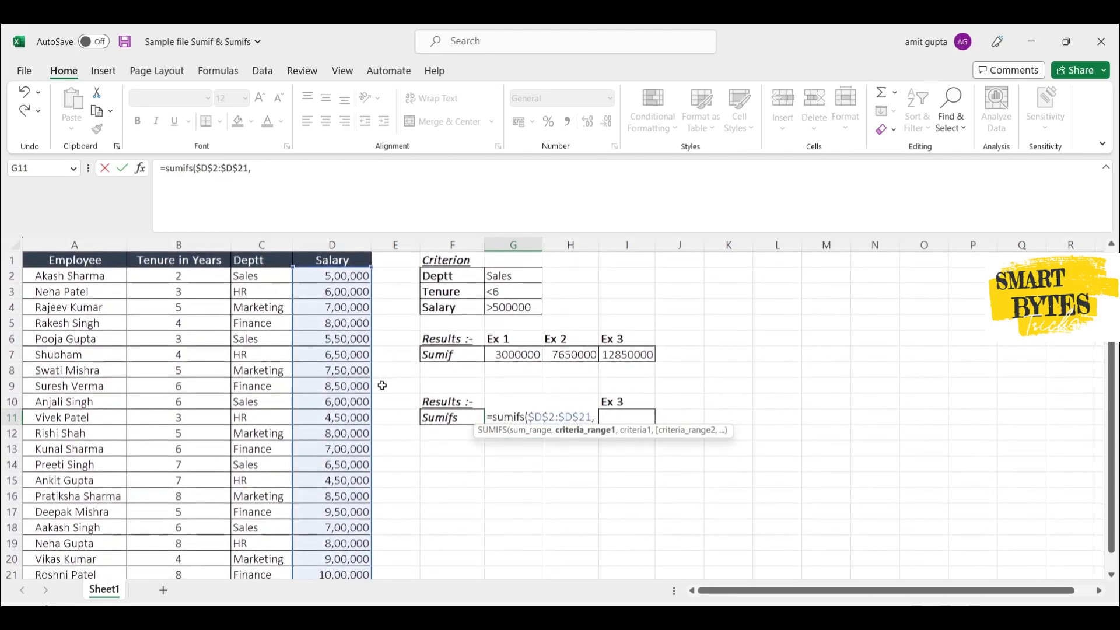
click(253, 277)
key(ctrl+shift+Down)
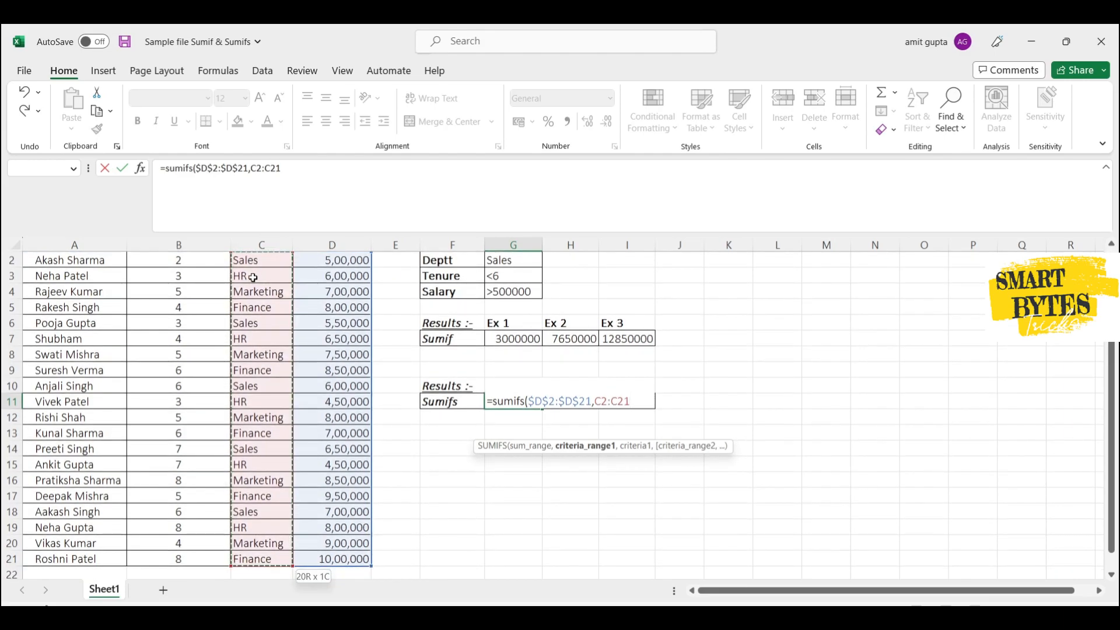
key(F4)
text(,)
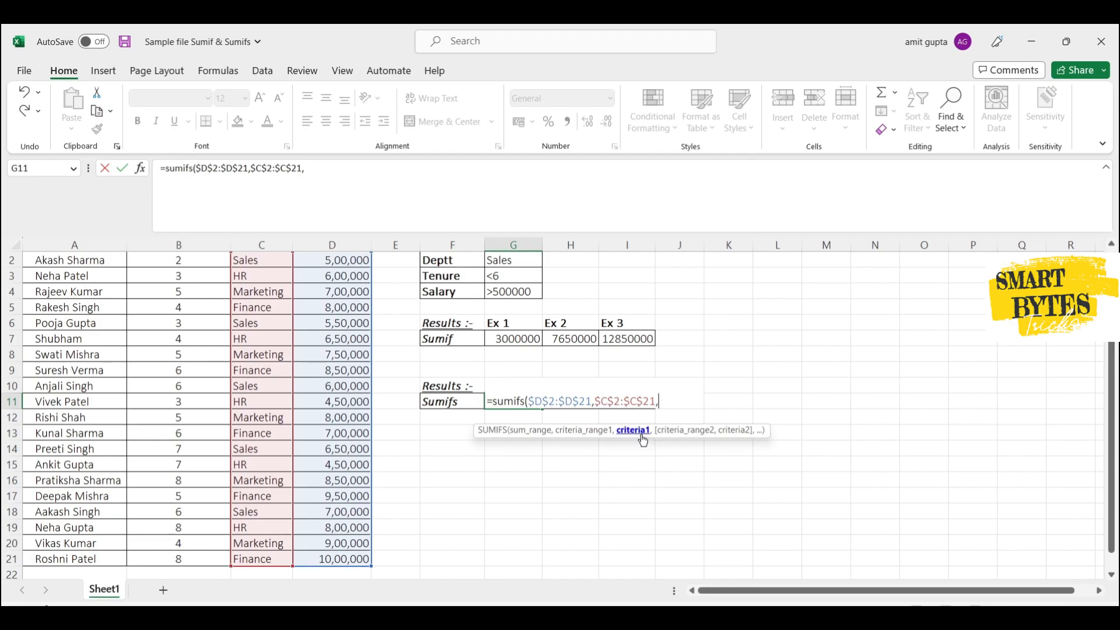
click(527, 260)
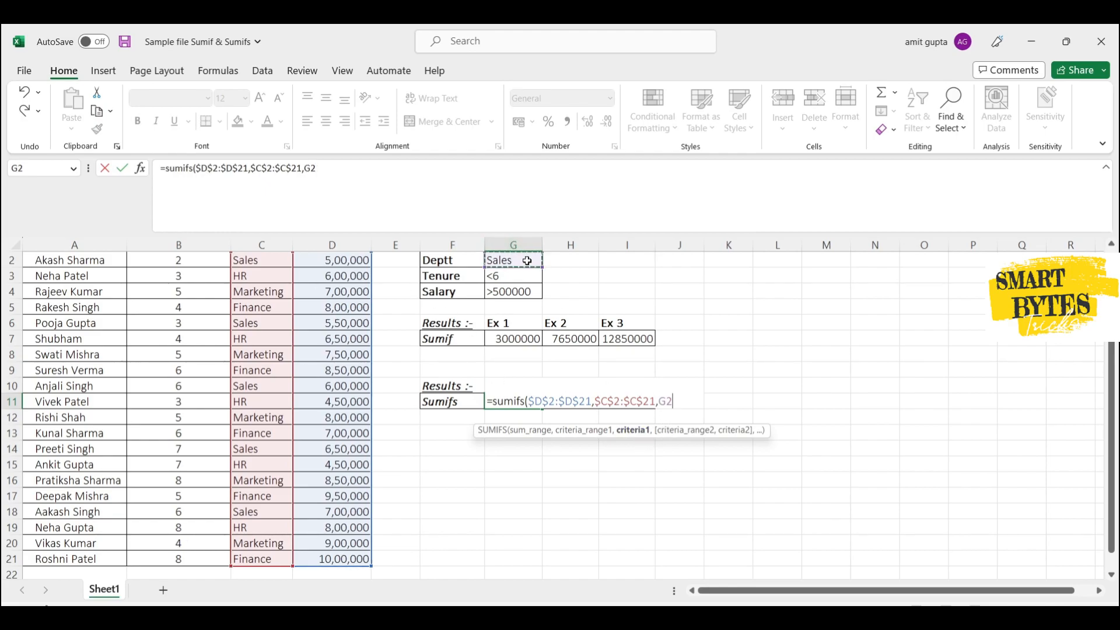
- Complete the G11 SUMIFS formula with the tenure column $B$2:$B$21 as second absolute criteria range and G3 as its criterion
text(,)
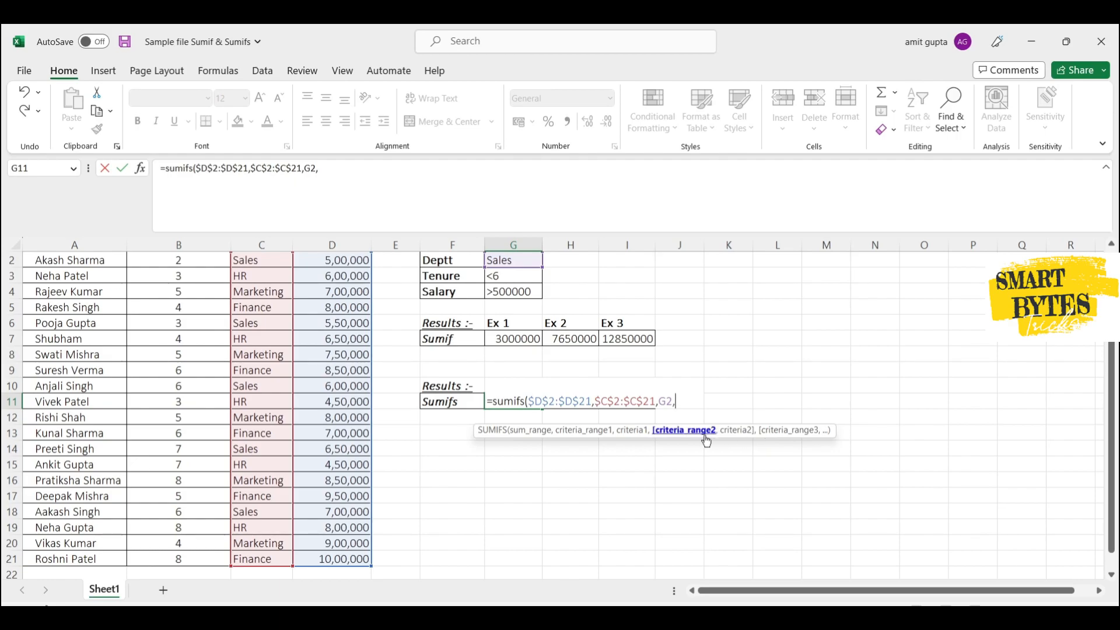
scroll(228, 328, up, 1)
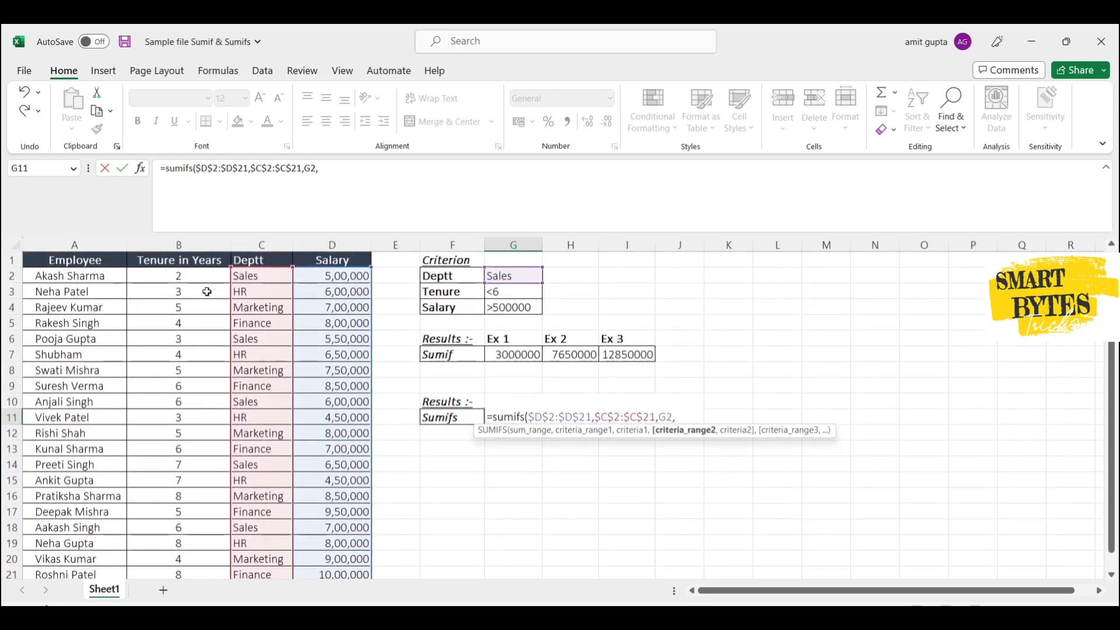
click(201, 280)
key(ctrl+shift+Down)
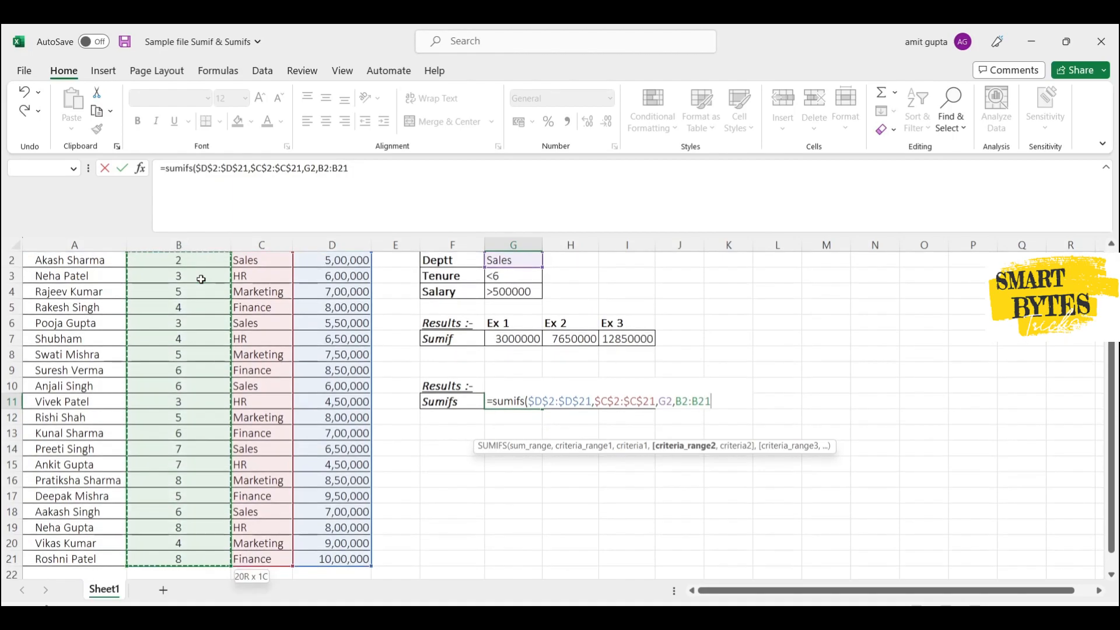
key(F4)
text(,)
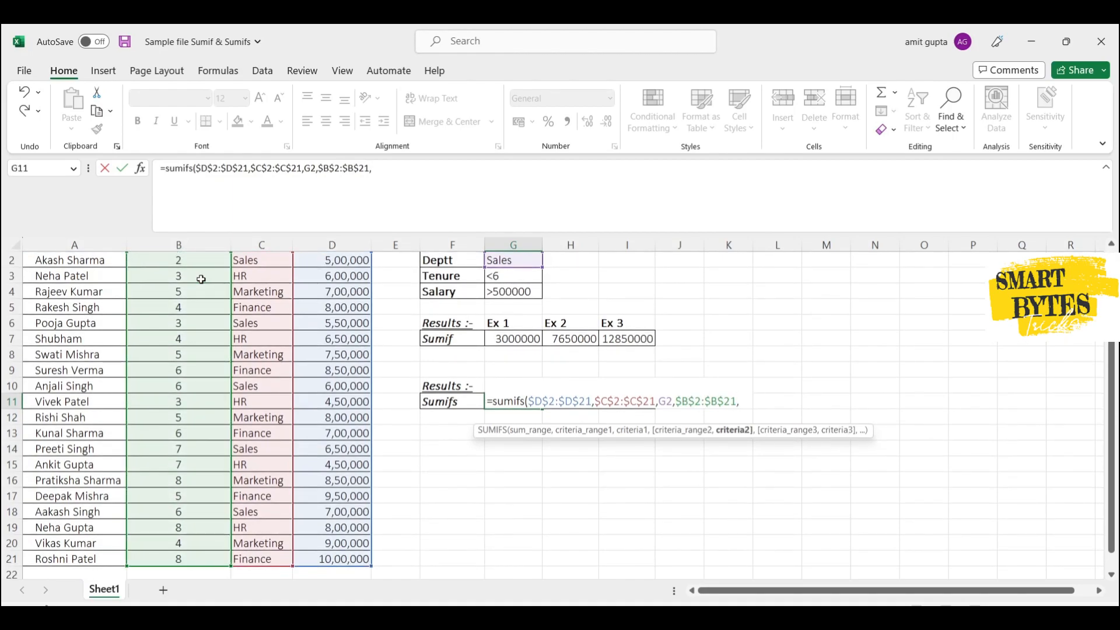
click(524, 275)
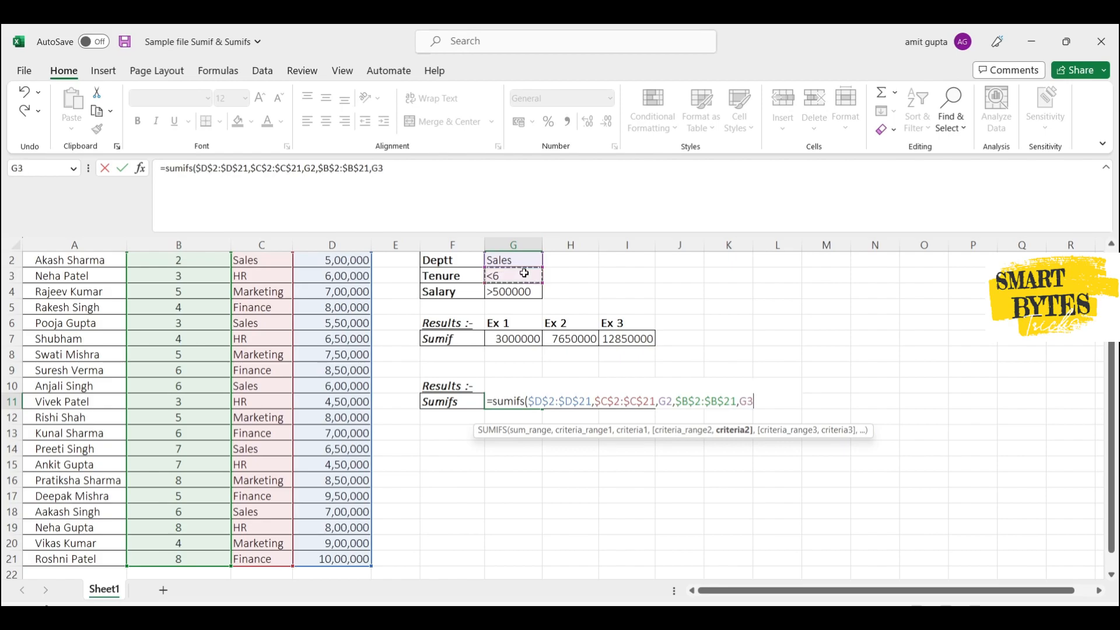
text())
key(Return)
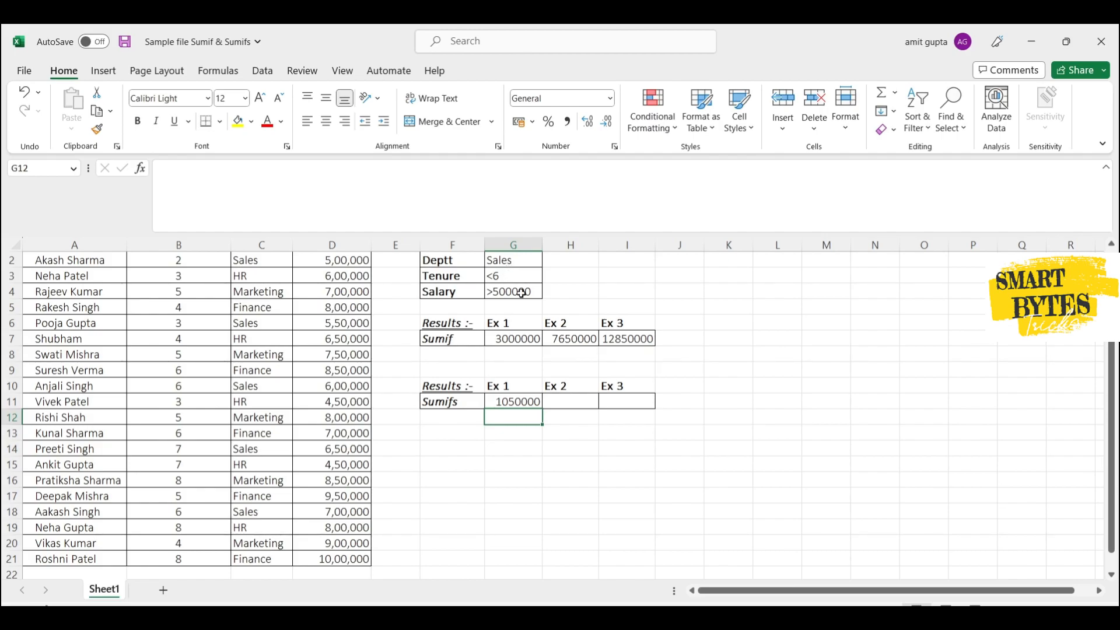
- Start a SUMIFS formula in H11 using the salary column $D$2:$D$21 as the absolute sum range
click(578, 412)
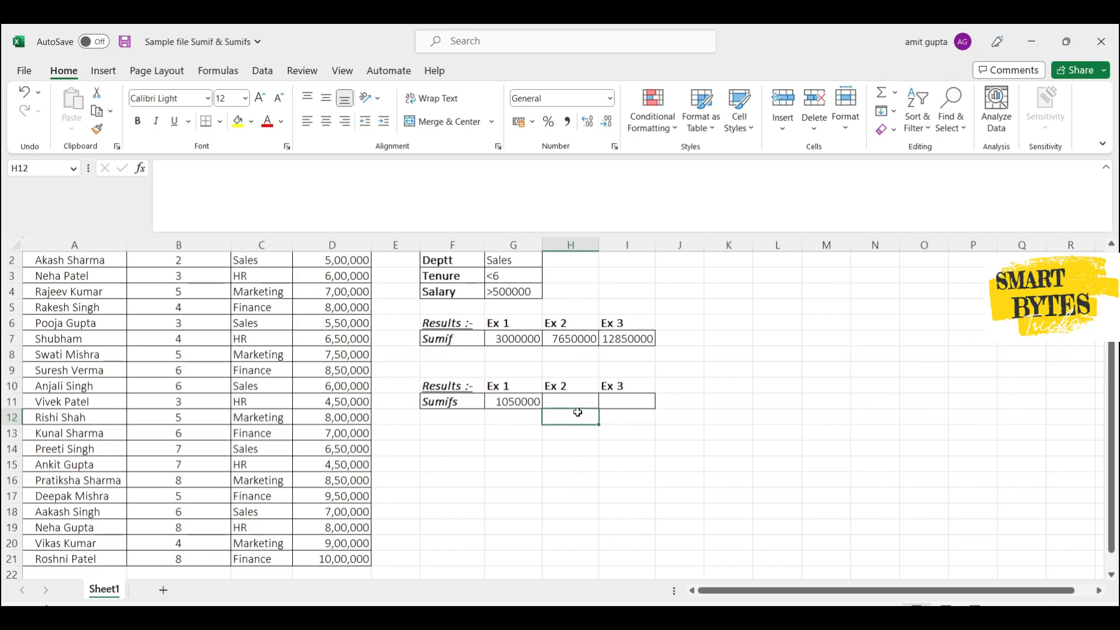
click(580, 402)
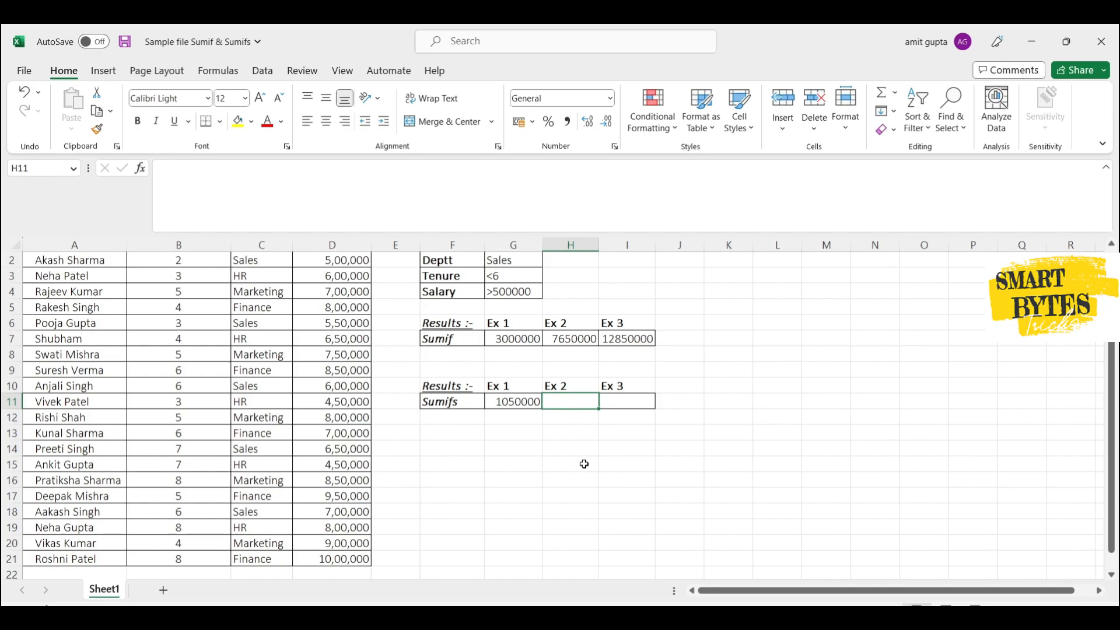
text(=)
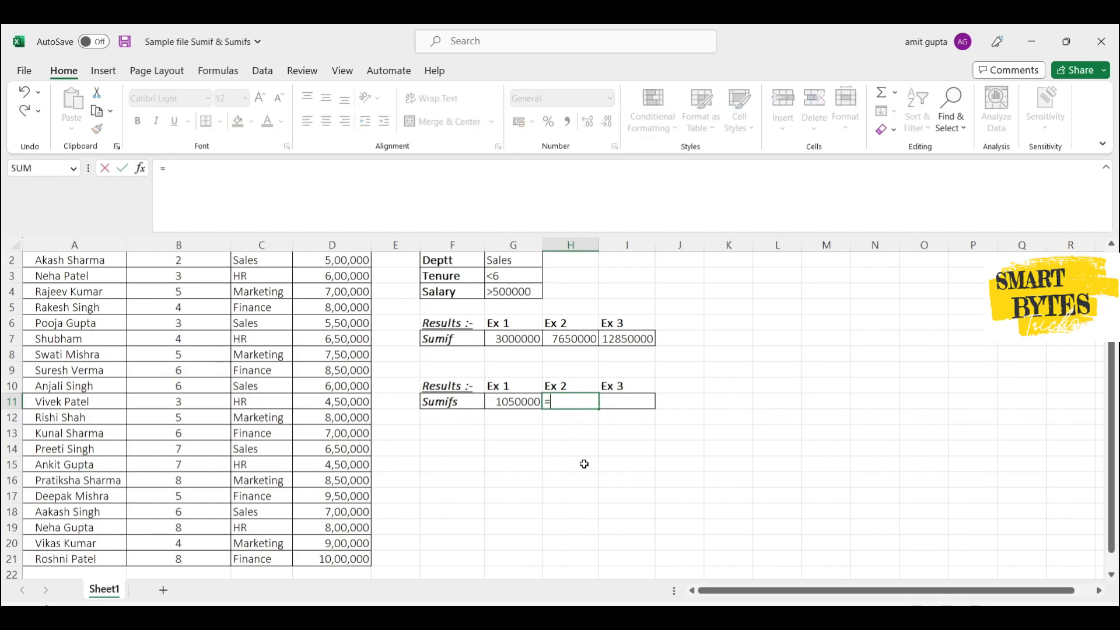
text(sumifs()
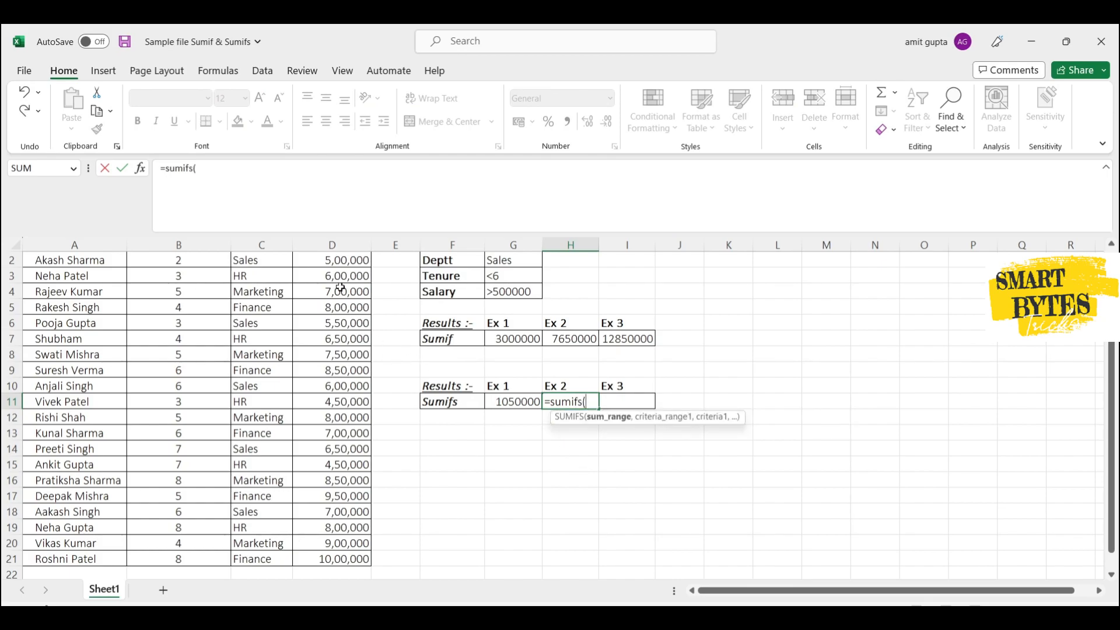
scroll(341, 288, up, 1)
click(353, 275)
key(ctrl+shift+Down)
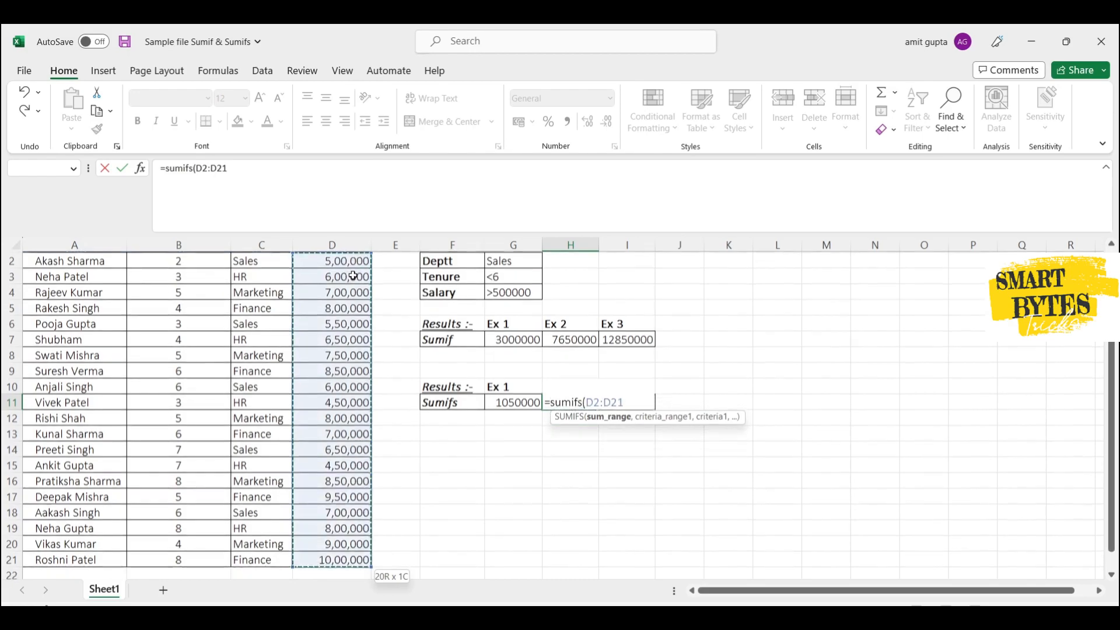
key(F4)
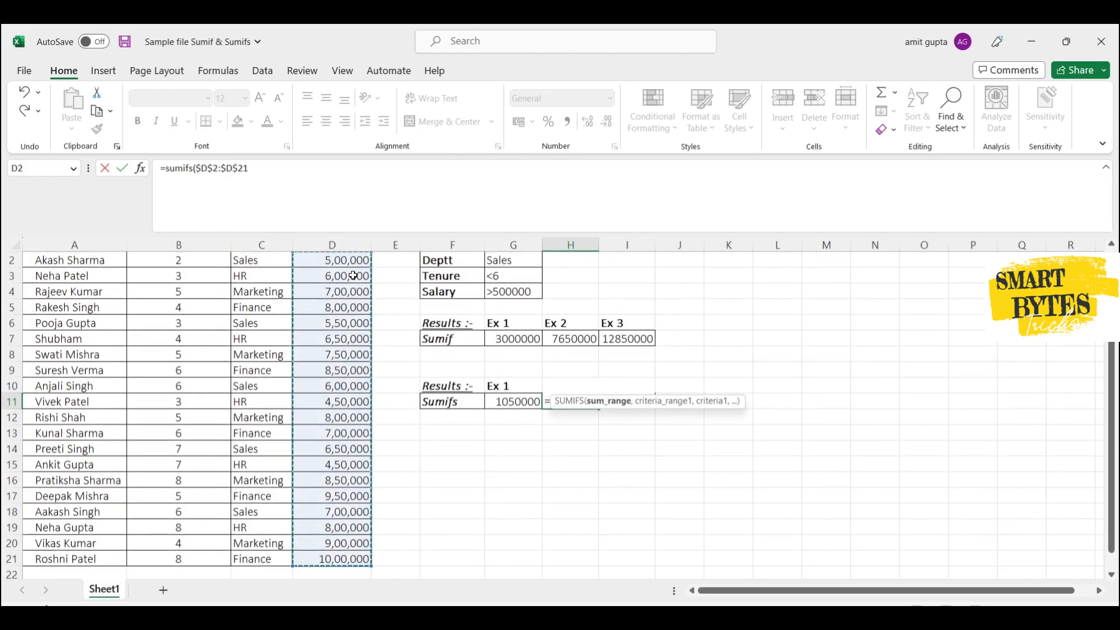
text(,)
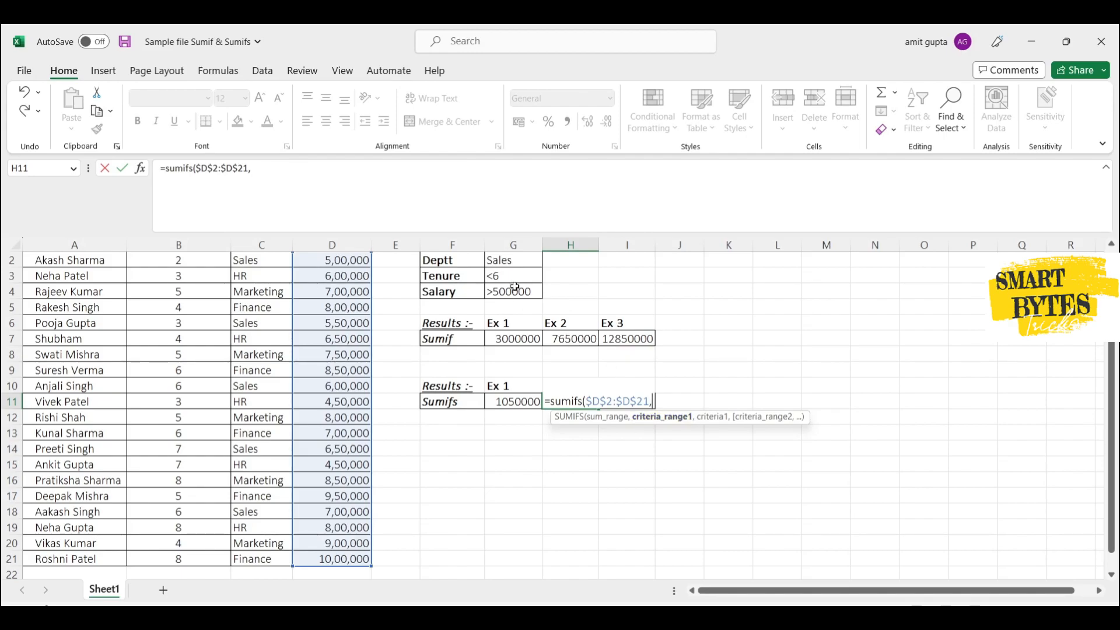
- Add the department column $C$2:$C$21 as the first absolute criteria range in the H11 formula, with G2 as its criterion
scroll(273, 270, up, 1)
click(273, 273)
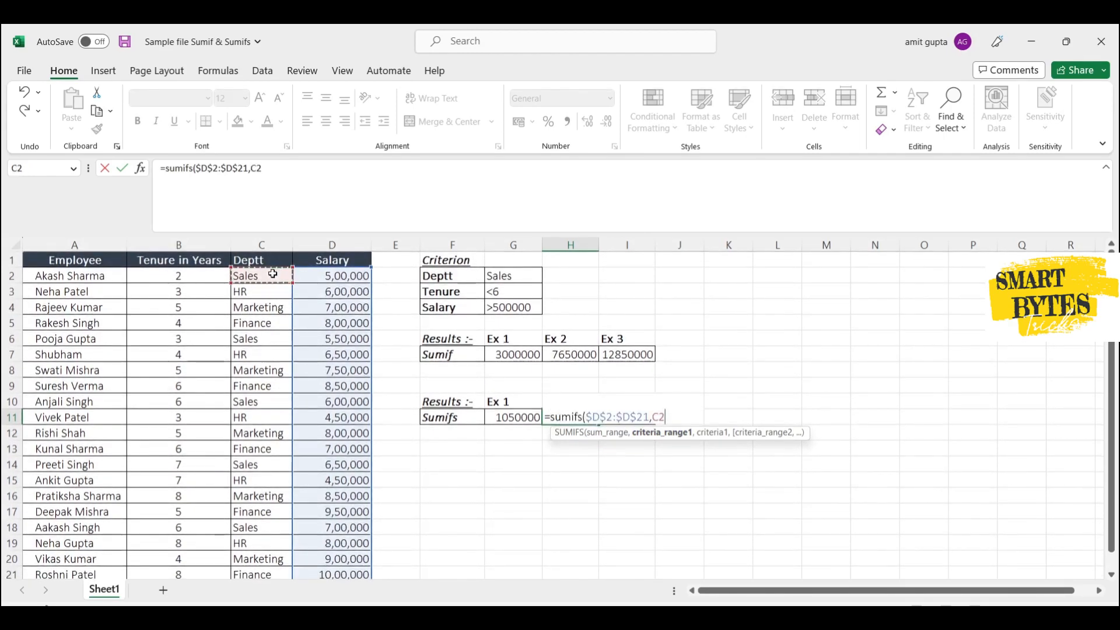
key(ctrl+shift+Down)
key(F4)
text(,)
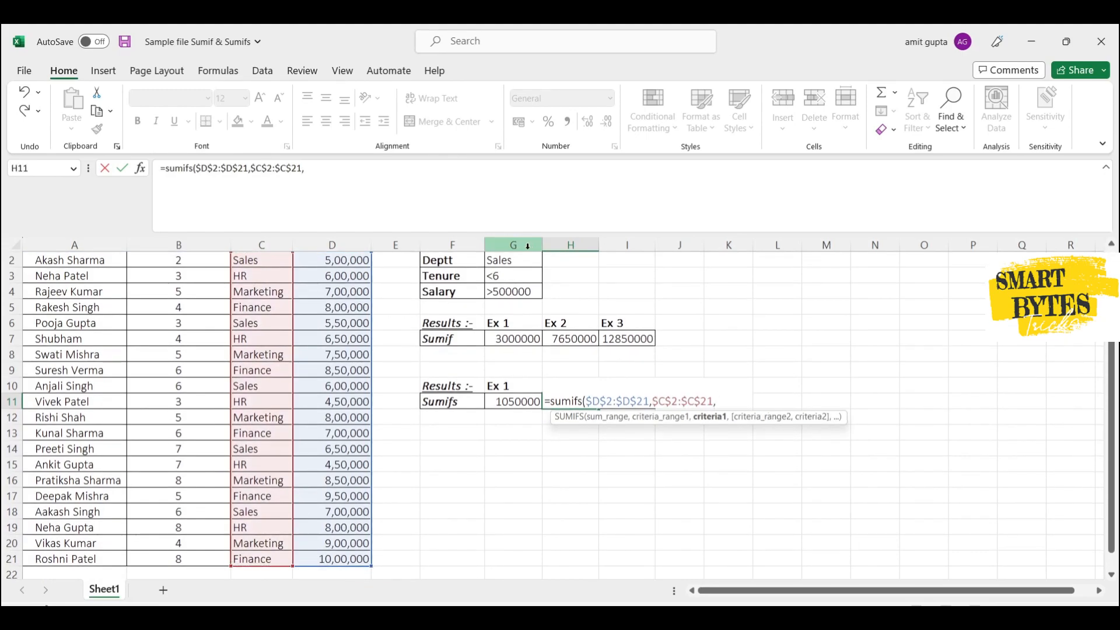
click(517, 261)
text(,)
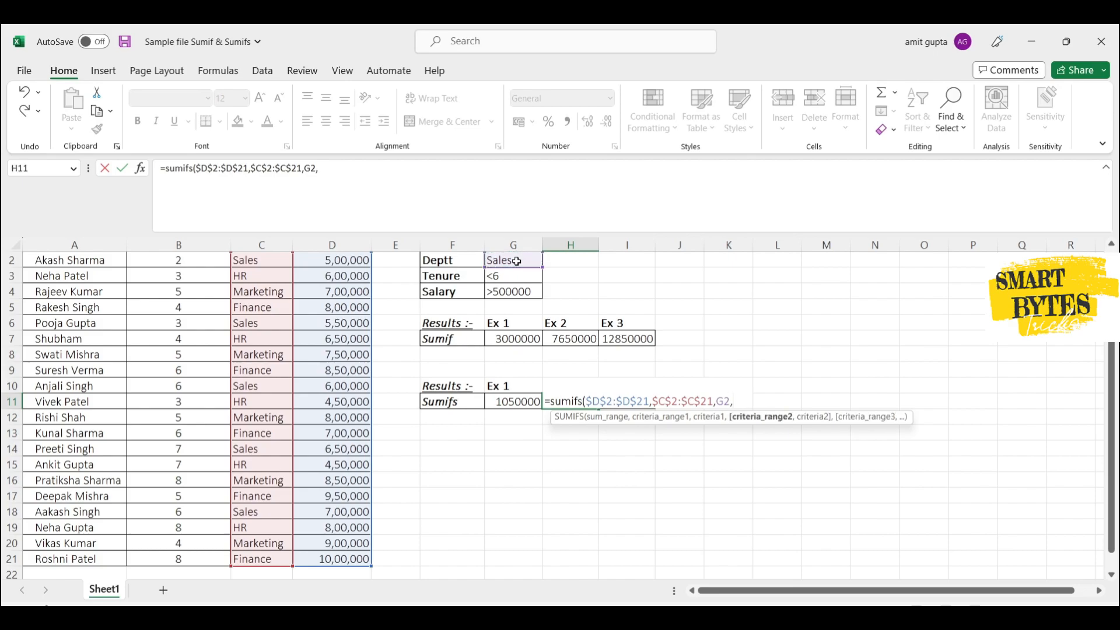
- Add the tenure column $B$2:$B$21 as the second absolute criteria range in the H11 formula, with G3 as its criterion
scroll(263, 319, up, 1)
click(202, 279)
key(ctrl+shift+Down)
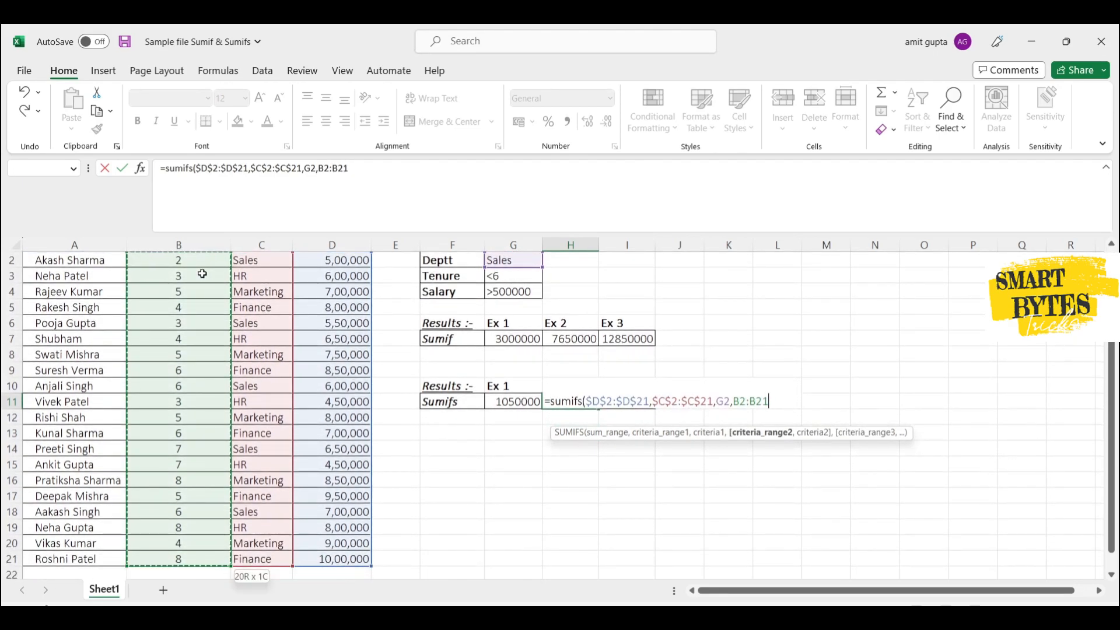
key(F4)
text(,)
click(493, 277)
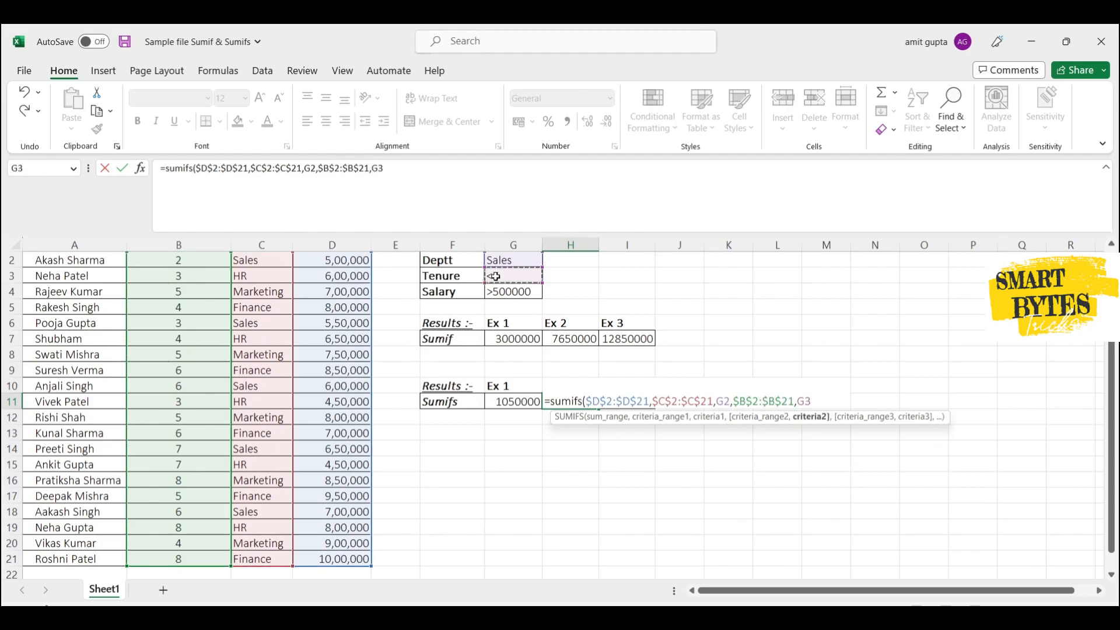
text(,)
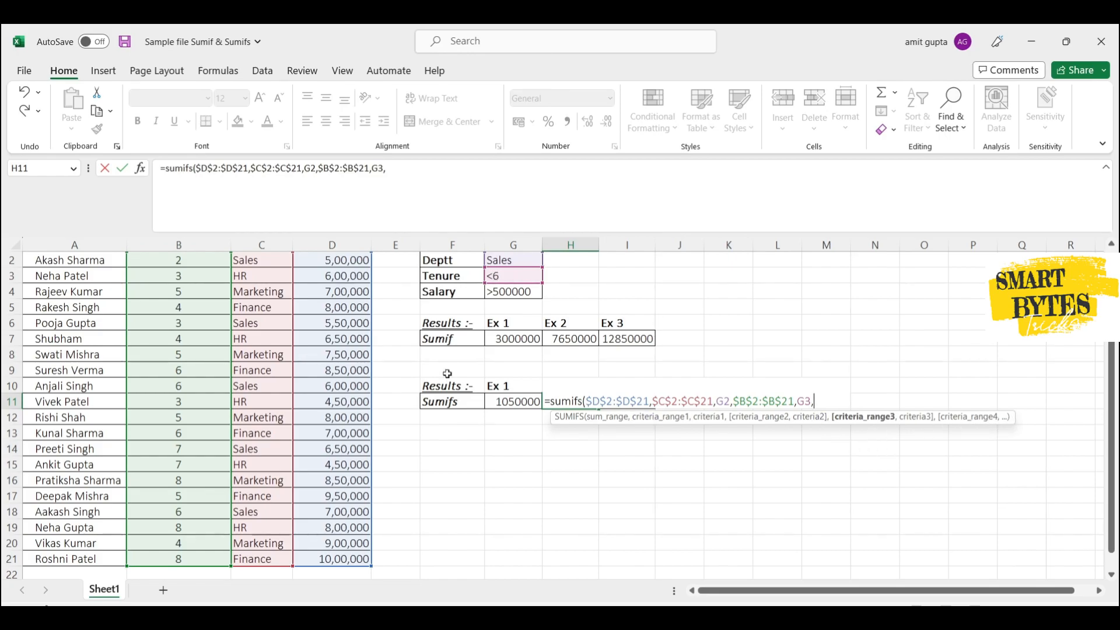
- Complete the H11 formula with the salary column $D$2:$D$21 as third absolute criteria range and G4 as its criterion
scroll(345, 300, up, 1)
click(349, 278)
key(ctrl+shift+Down)
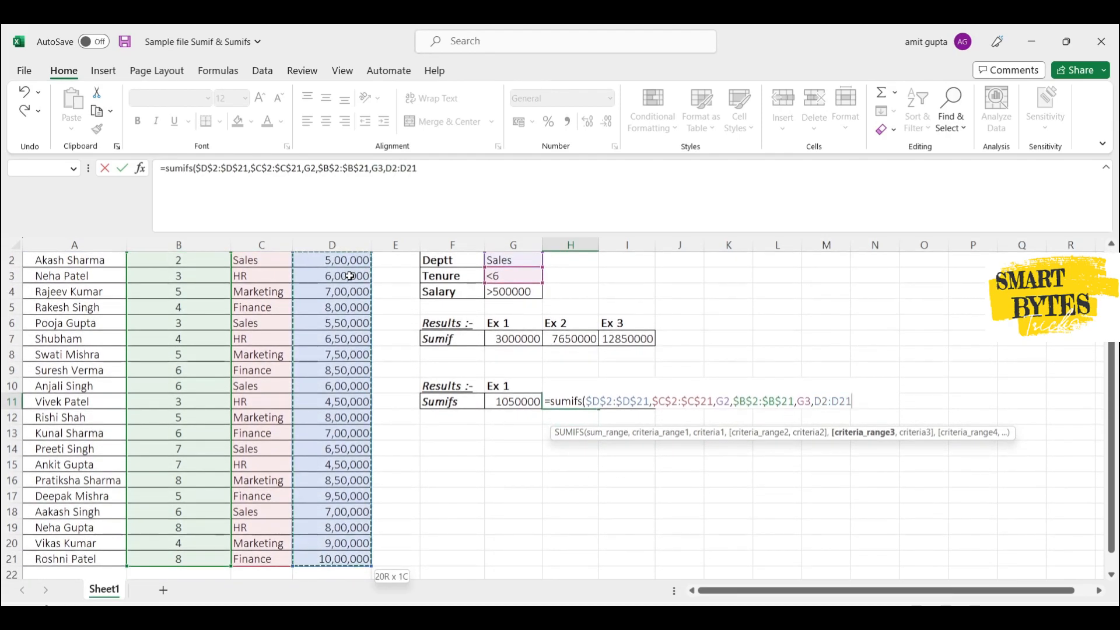
key(F4)
text(,)
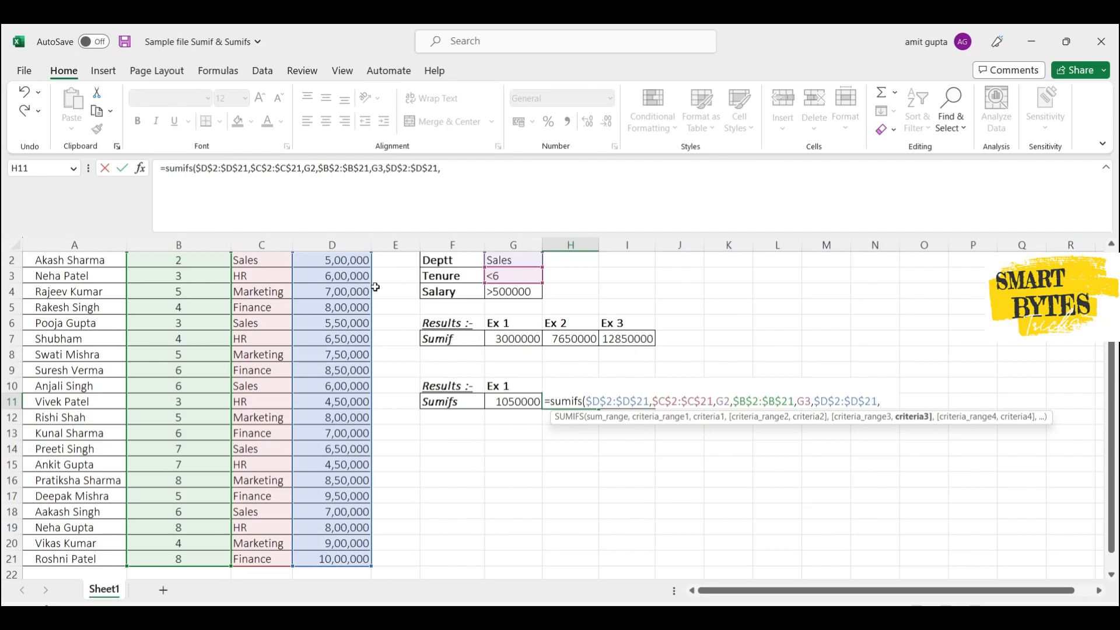
click(512, 290)
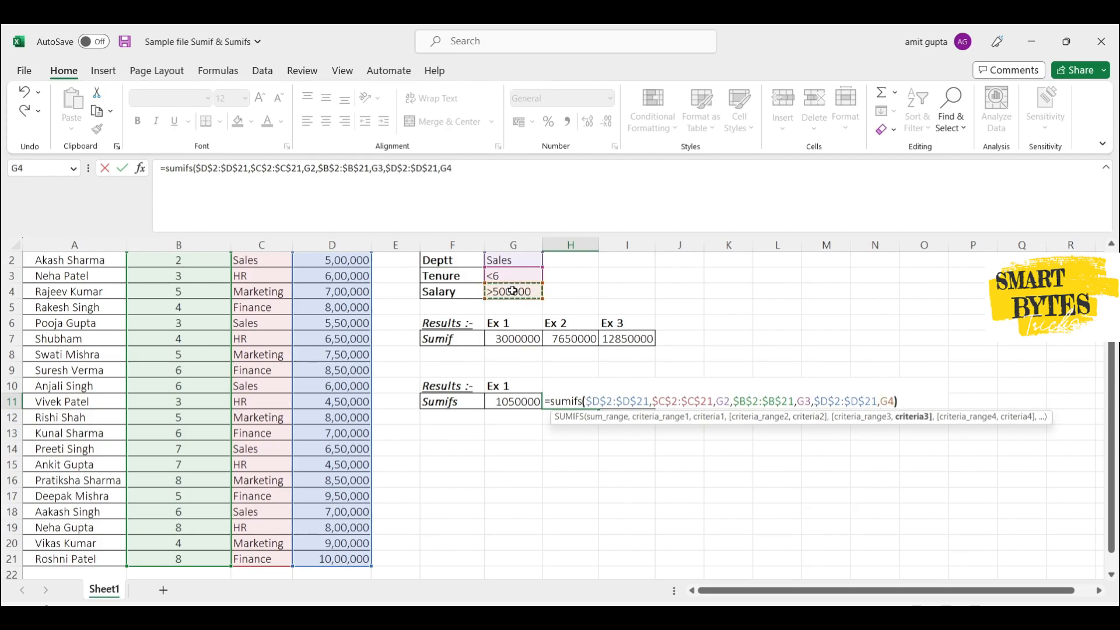
text())
key(Return)
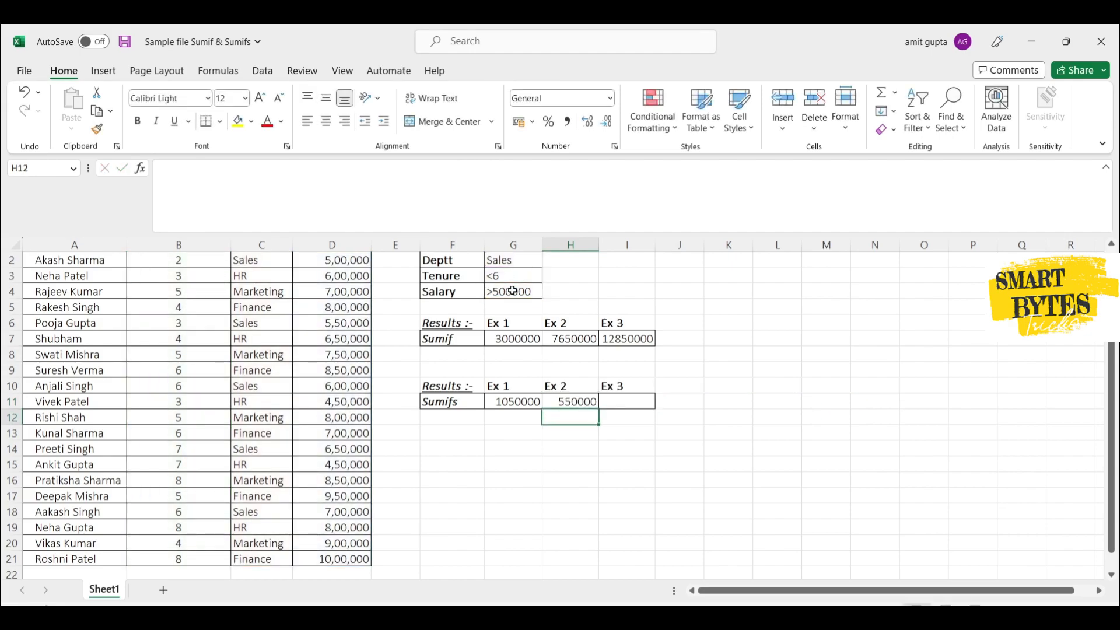
- Review the H11 formula and check the tenure, department and salary in row 6 against the three criteria
key(Up)
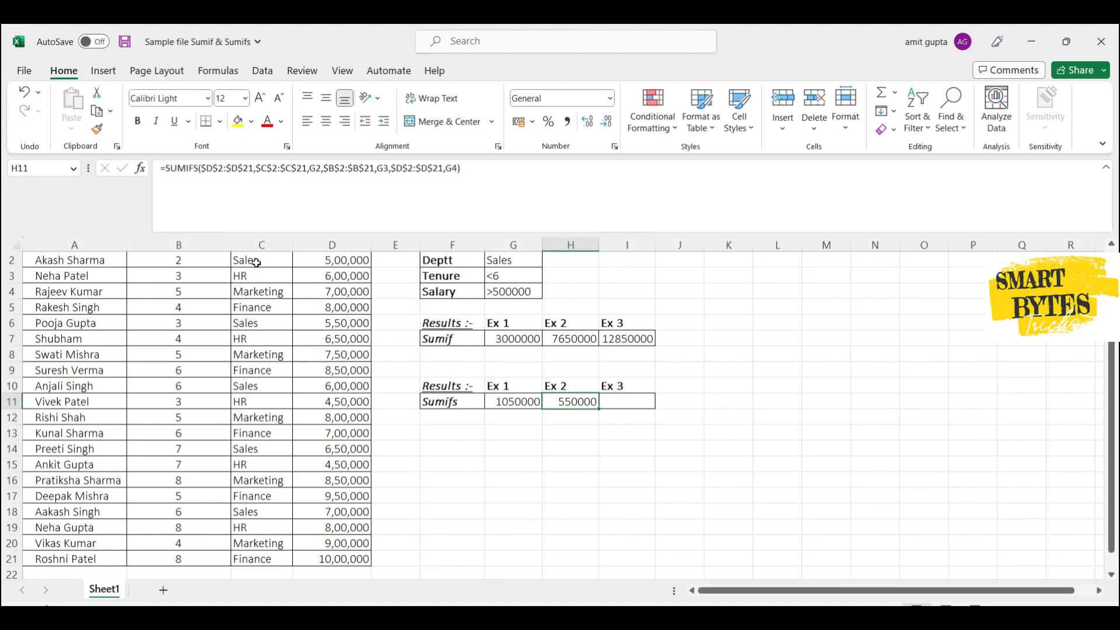
click(256, 324)
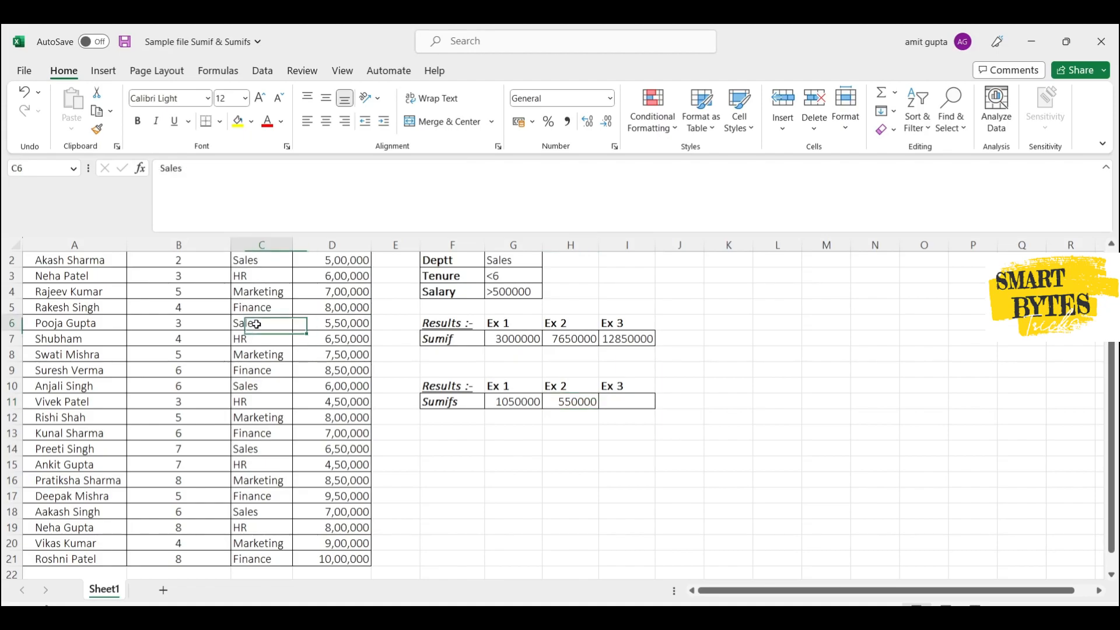
key(shift+Right)
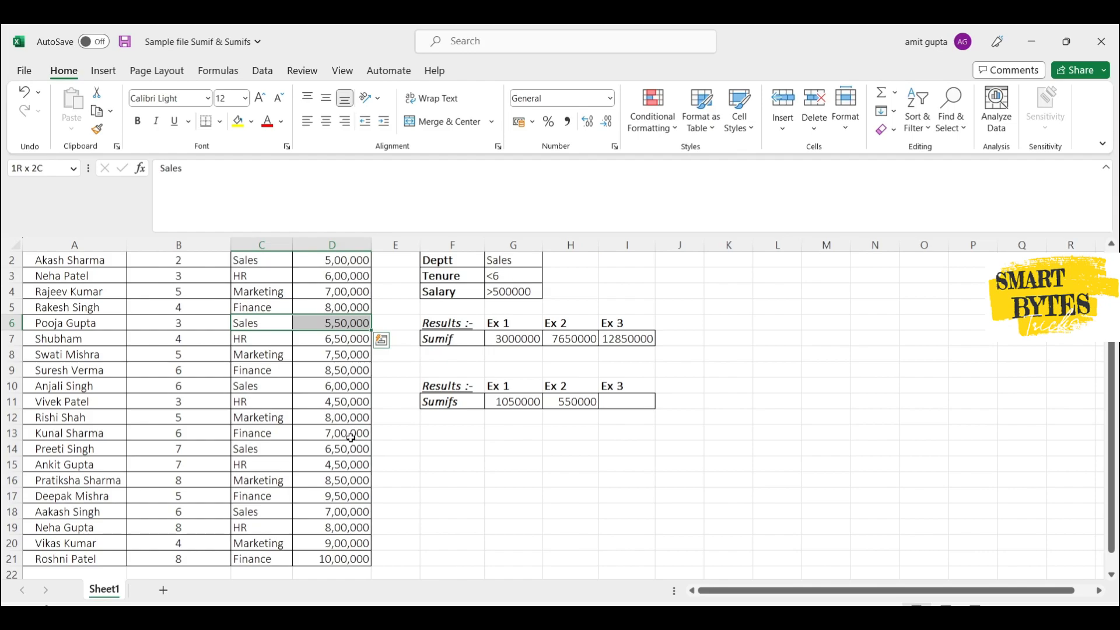
click(197, 321)
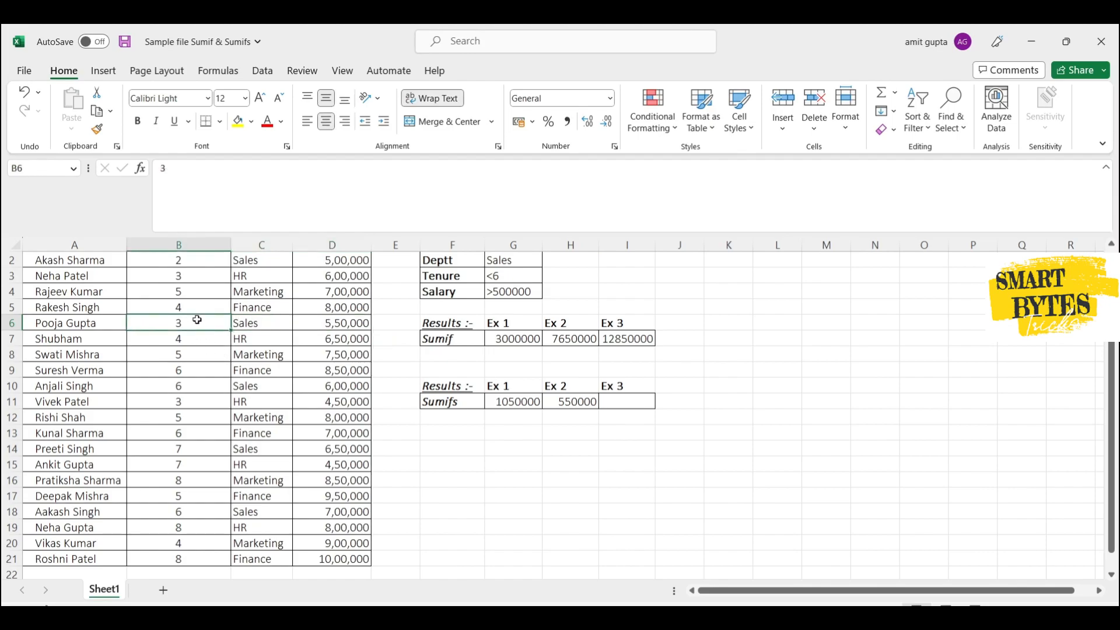
key(Right)
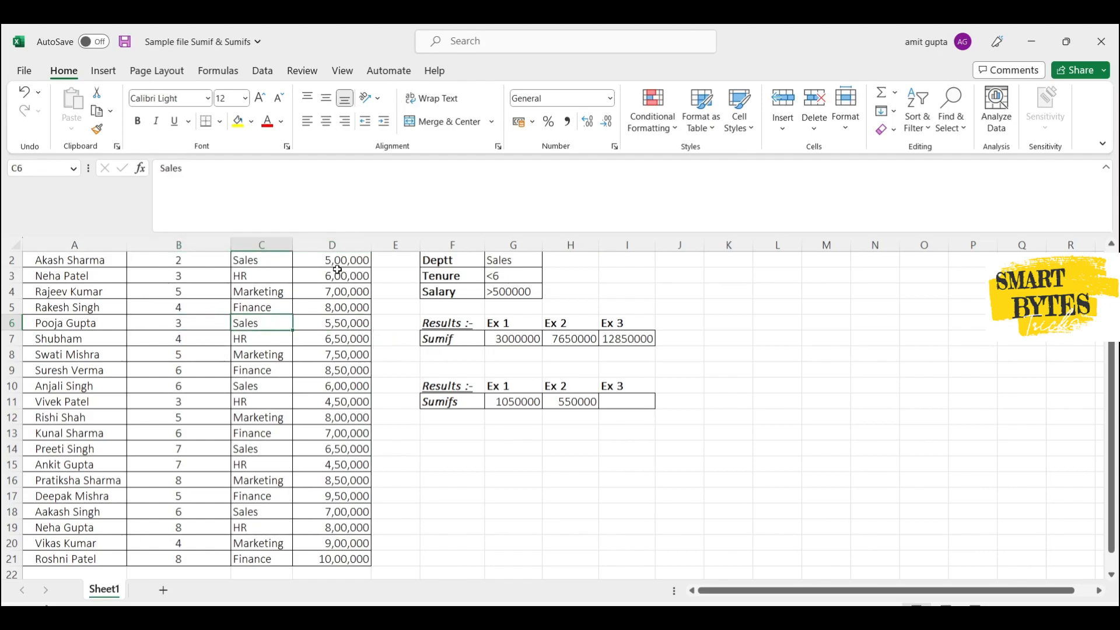
key(Right)
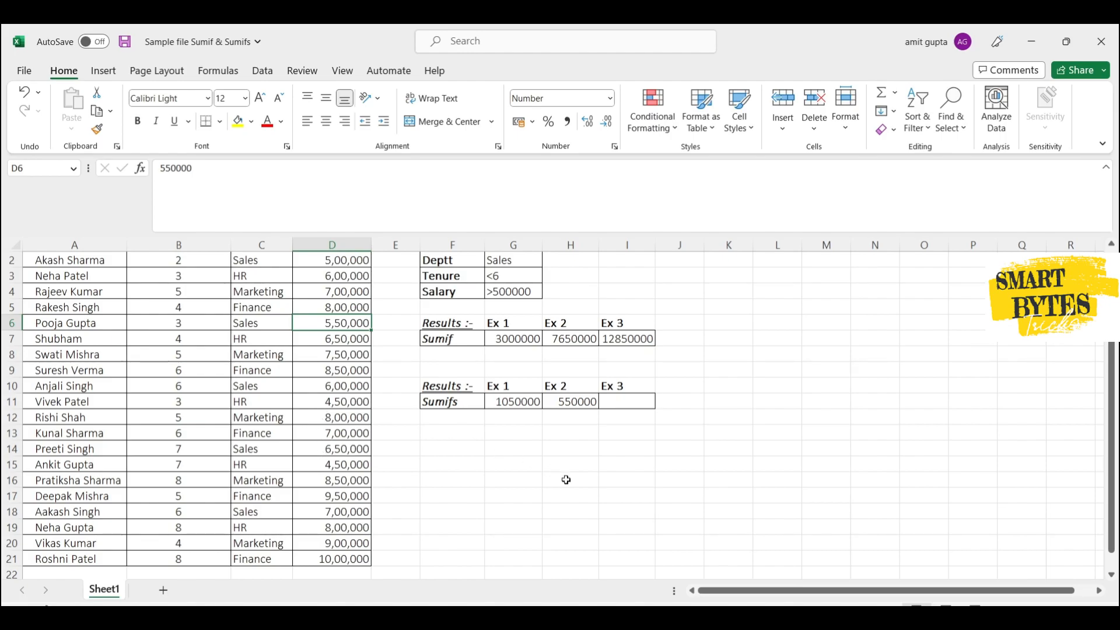
- Select the empty Ex 3 cell I11 in the Sumifs row
click(639, 396)
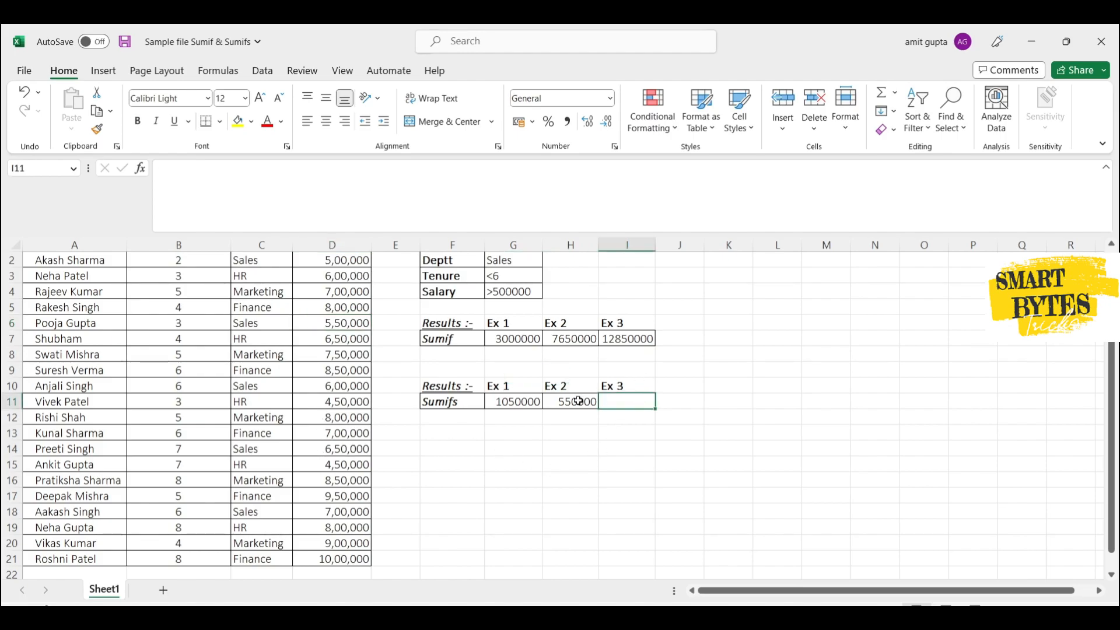